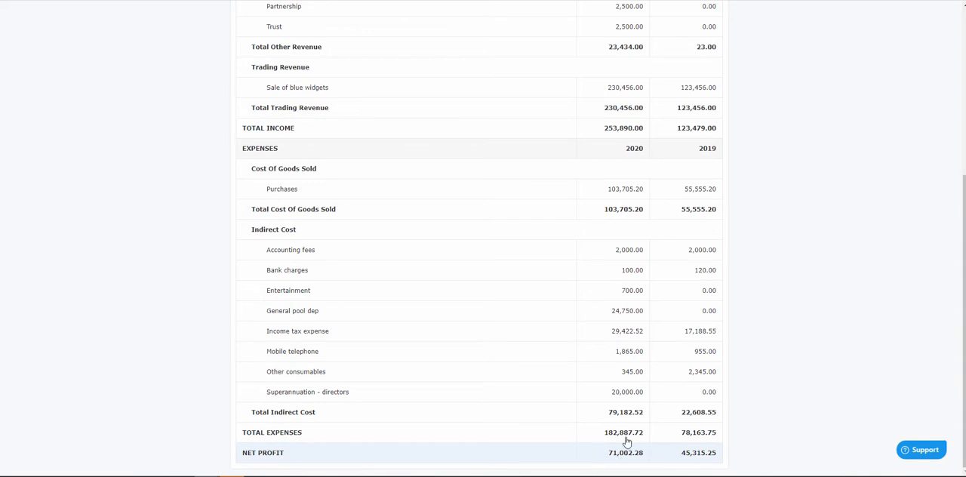
Review the client's 2019/2020 balance sheet and the organisation's depreciation settings
scroll(467, 151, up, 4)
click(327, 113)
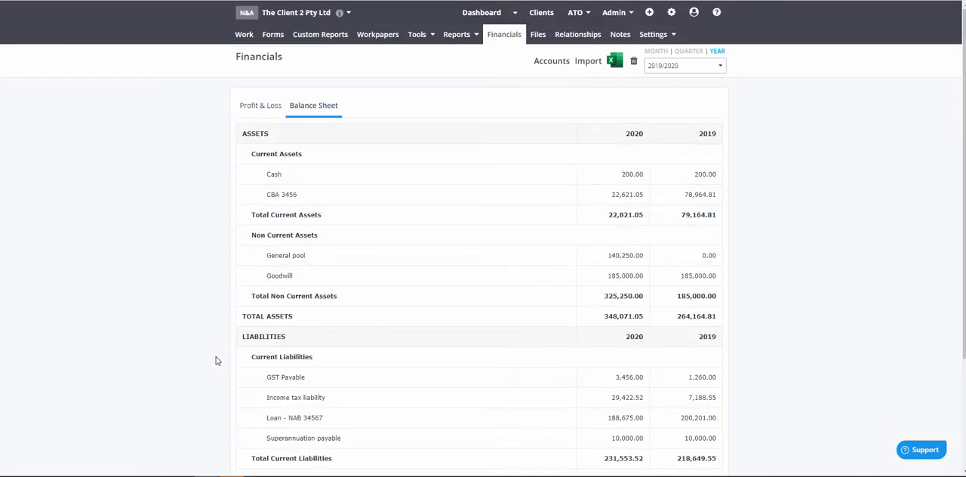
scroll(212, 365, down, 2)
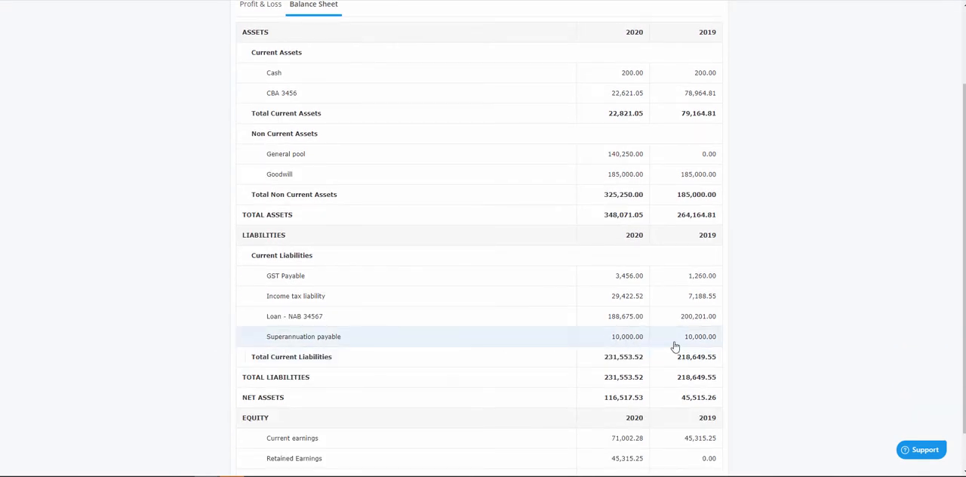
scroll(372, 224, up, 2)
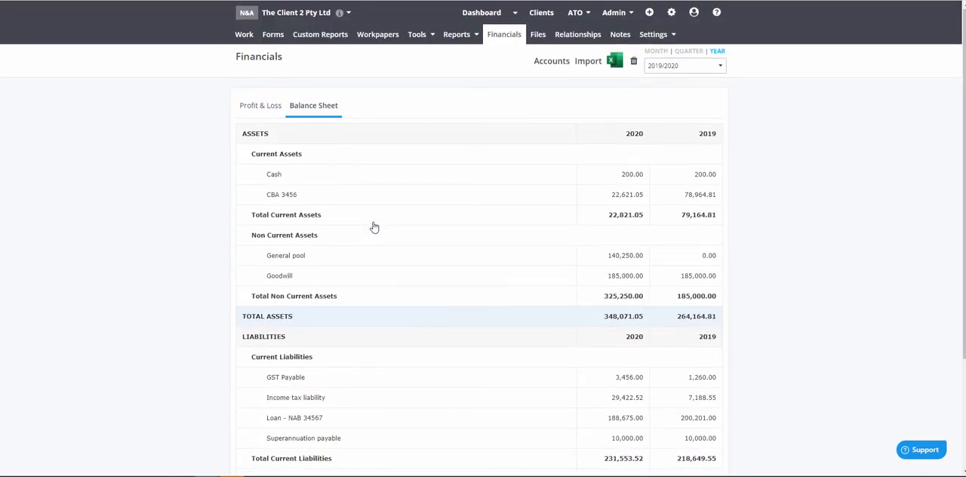
click(655, 35)
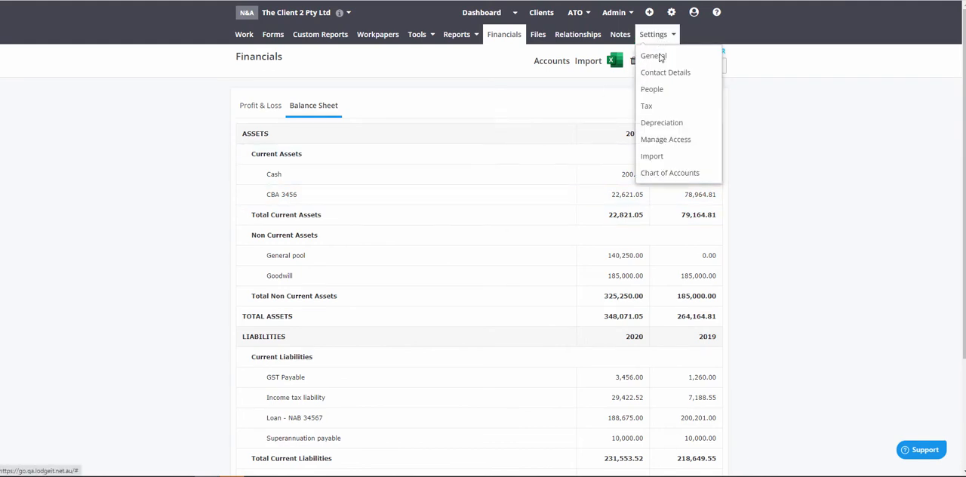
click(661, 122)
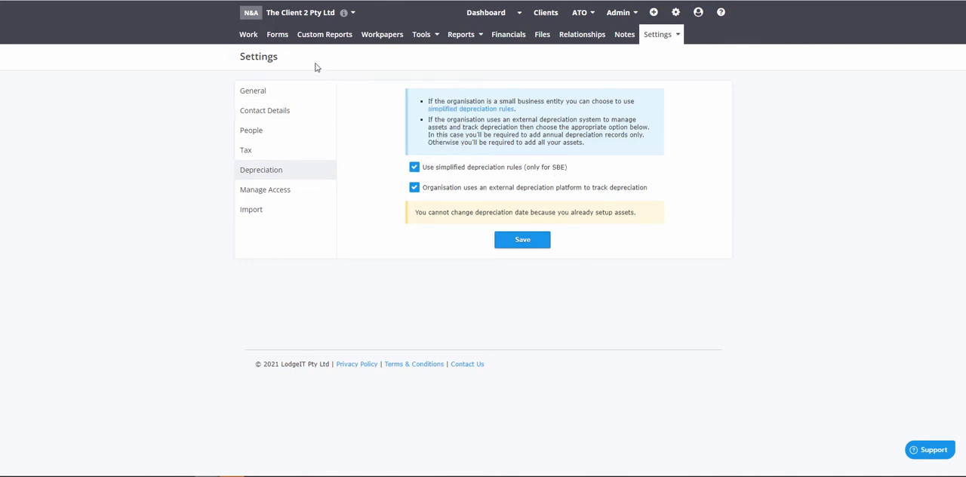
Create a prefilled Company Tax Return for the 2020 tax year with the Depreciation section switched on
click(277, 36)
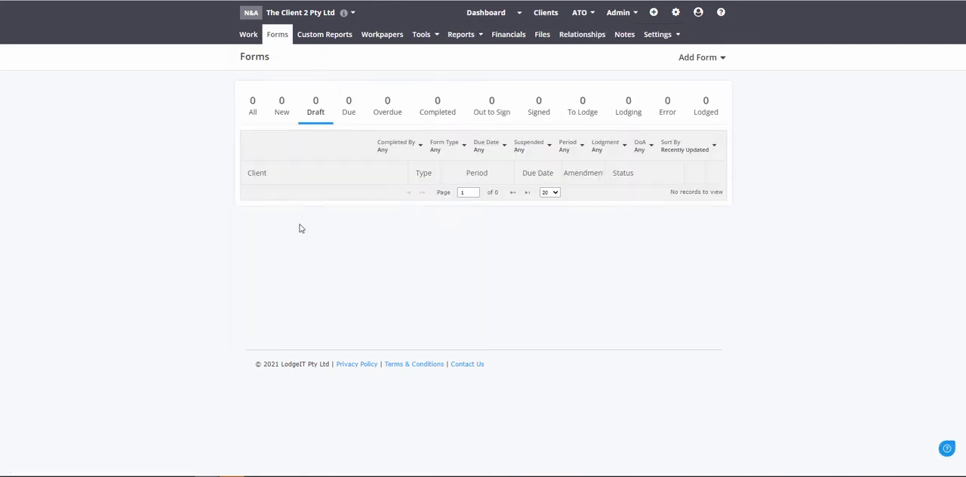
click(706, 60)
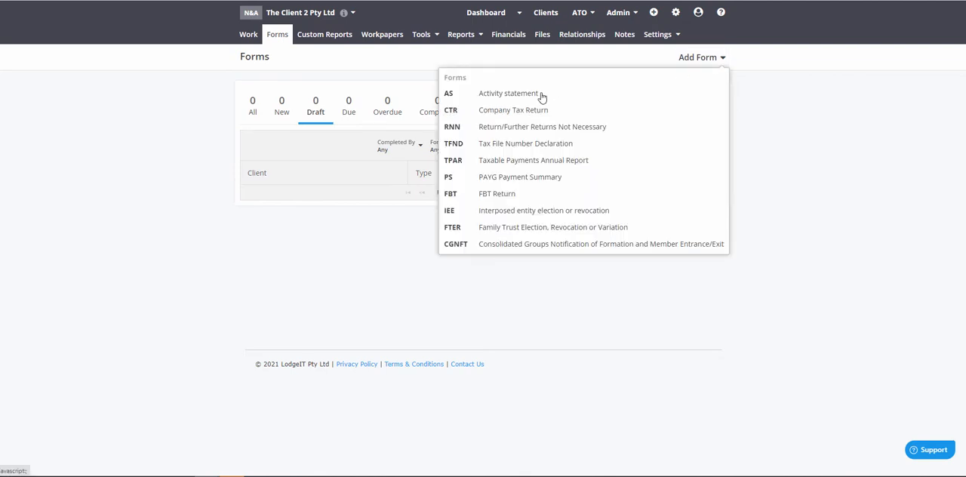
click(529, 111)
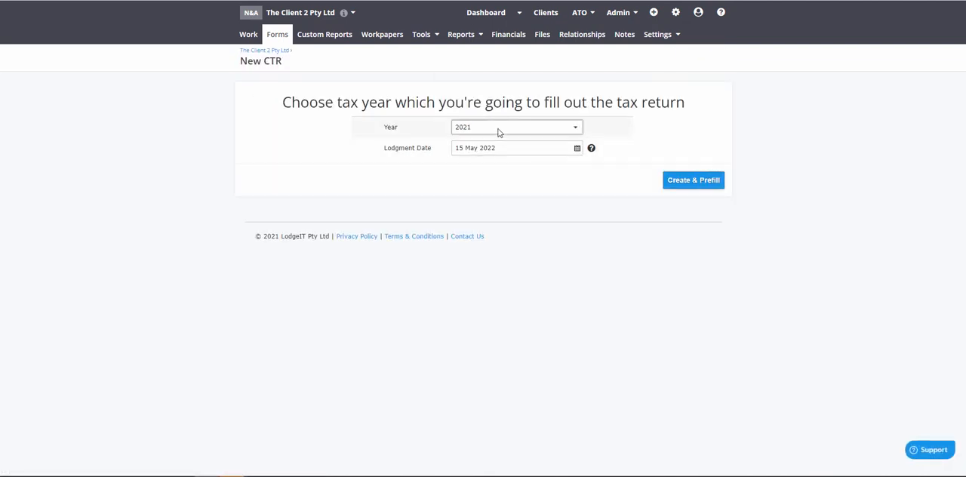
click(498, 128)
click(462, 158)
click(675, 180)
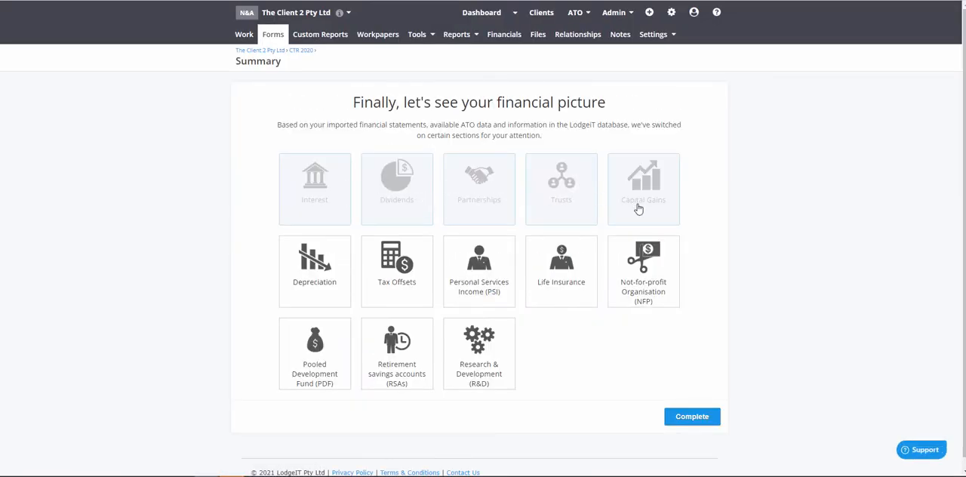
click(326, 282)
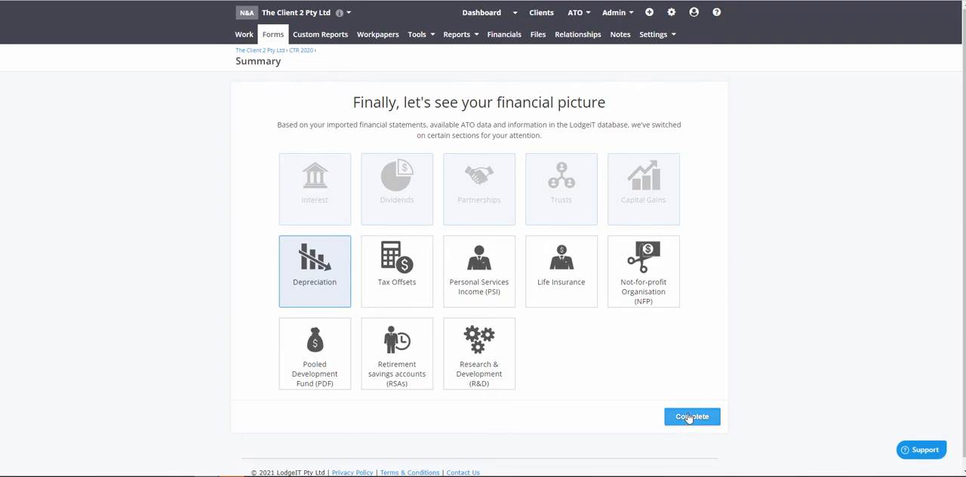
click(689, 417)
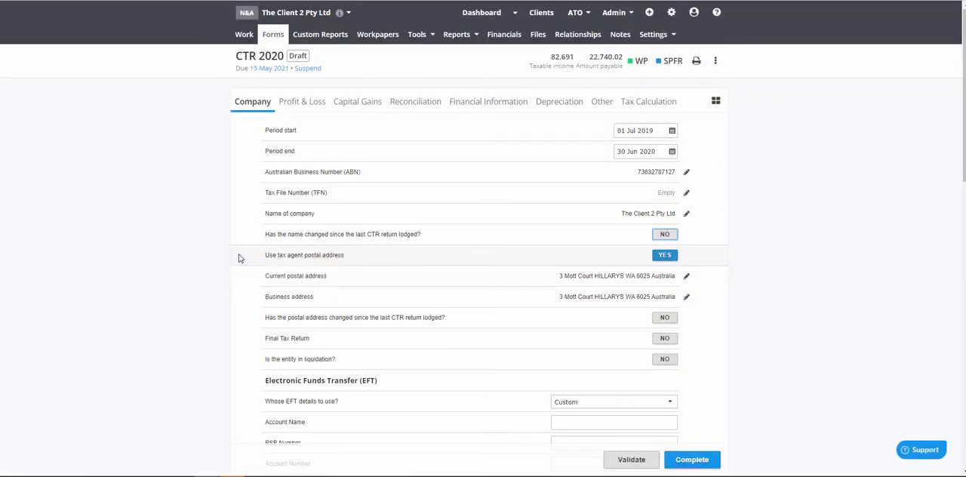
Examine the return's profit and loss calculation, from the income items through to income tax expense and total profit after tax
click(303, 103)
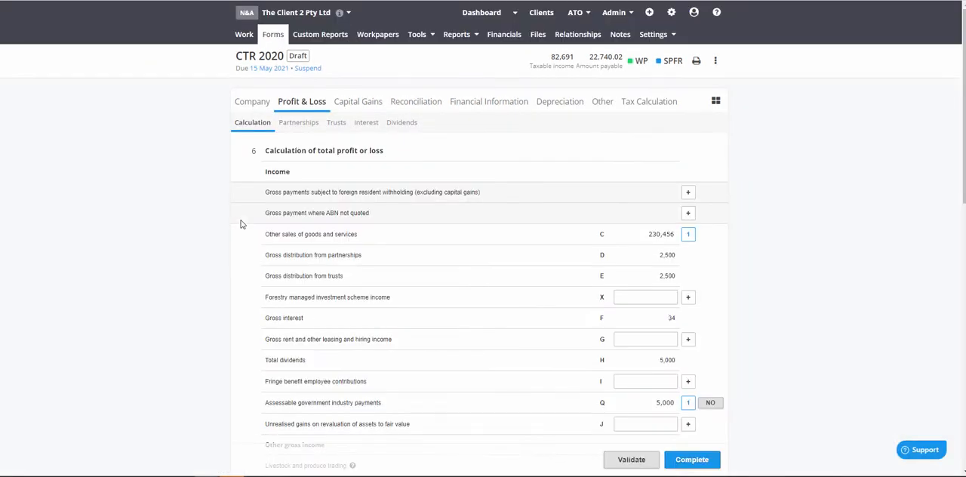
scroll(241, 225, down, 3)
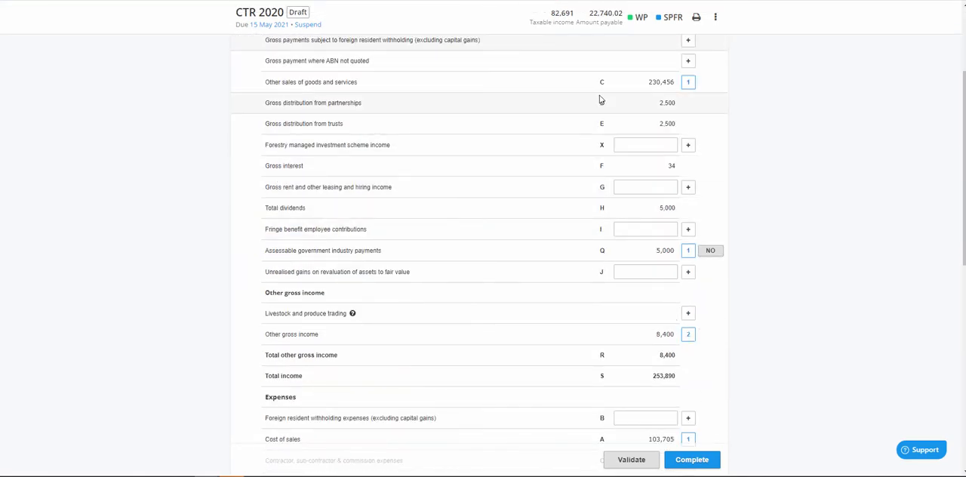
scroll(522, 248, down, 8)
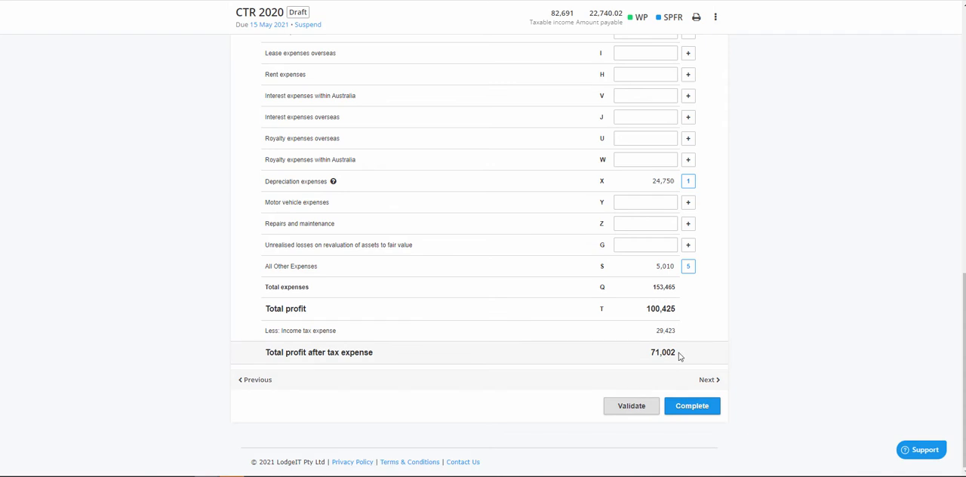
drag(679, 355, 650, 354)
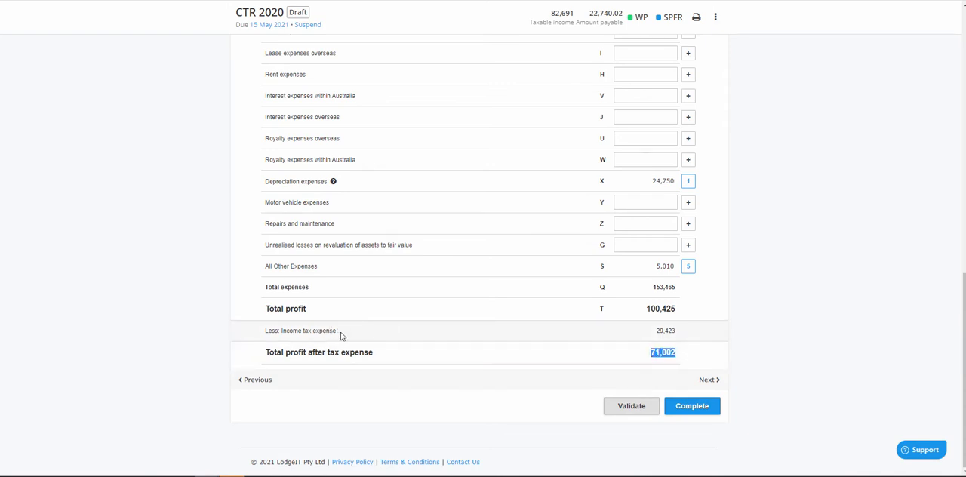
drag(339, 335, 262, 332)
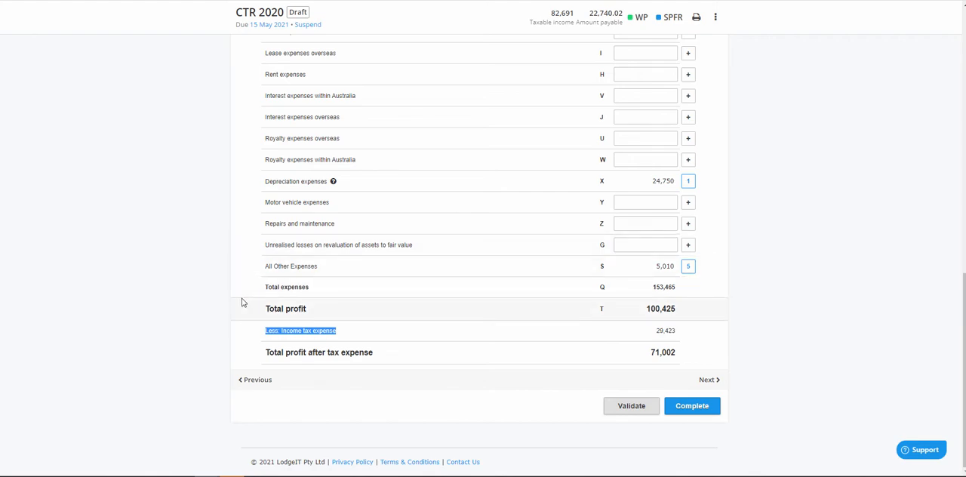
scroll(241, 303, up, 4)
scroll(242, 303, up, 1)
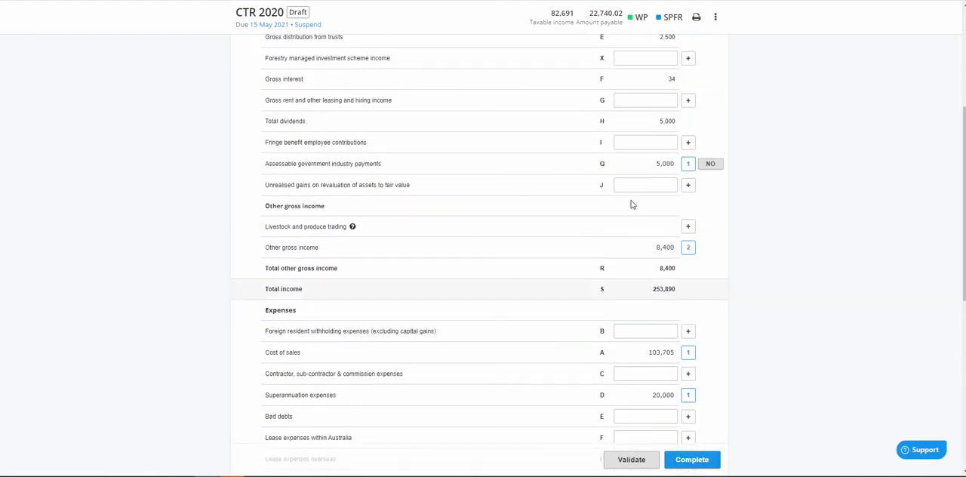
scroll(442, 190, up, 1)
scroll(436, 198, up, 1)
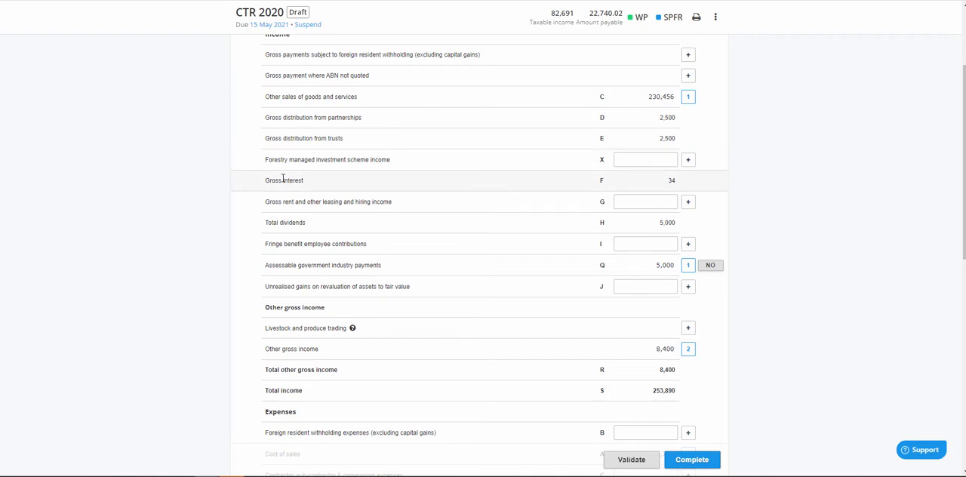
scroll(251, 267, up, 1)
scroll(251, 267, up, 2)
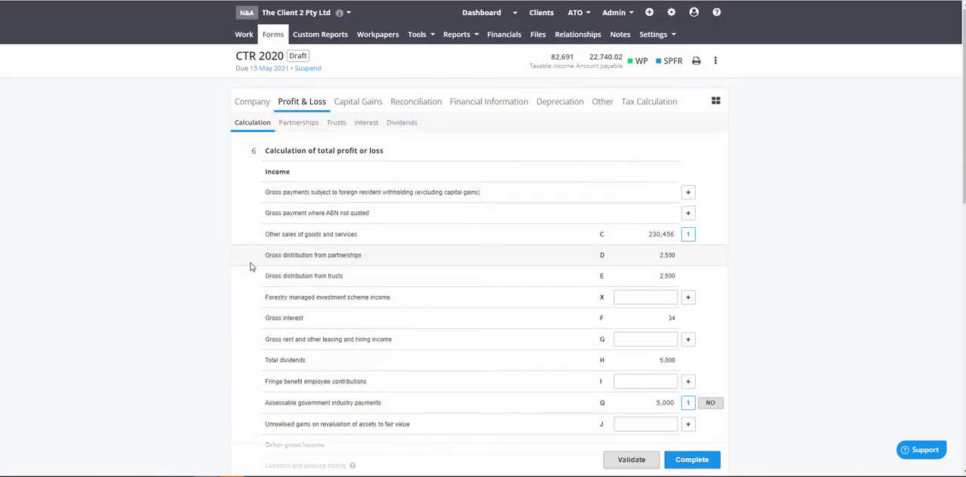
Add a partnership income worksheet named test with primary income distributions of 2,500
click(299, 122)
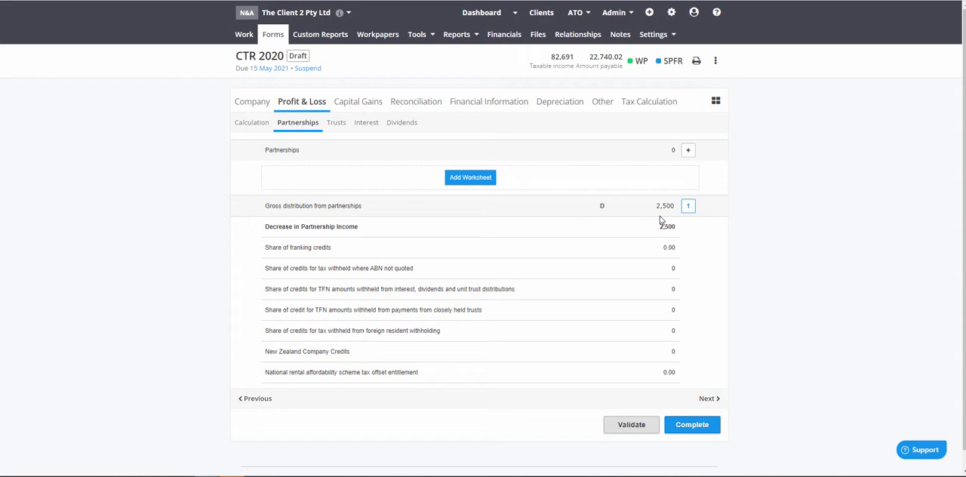
click(645, 158)
click(646, 158)
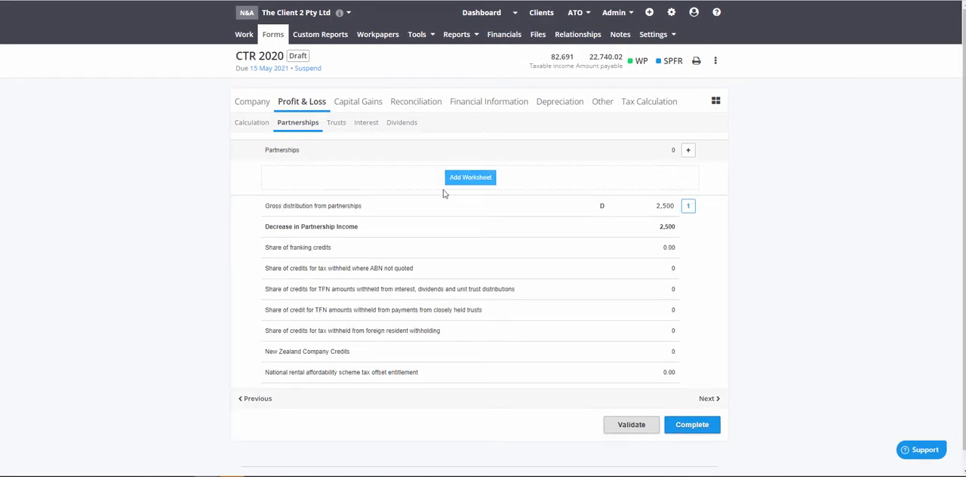
click(473, 179)
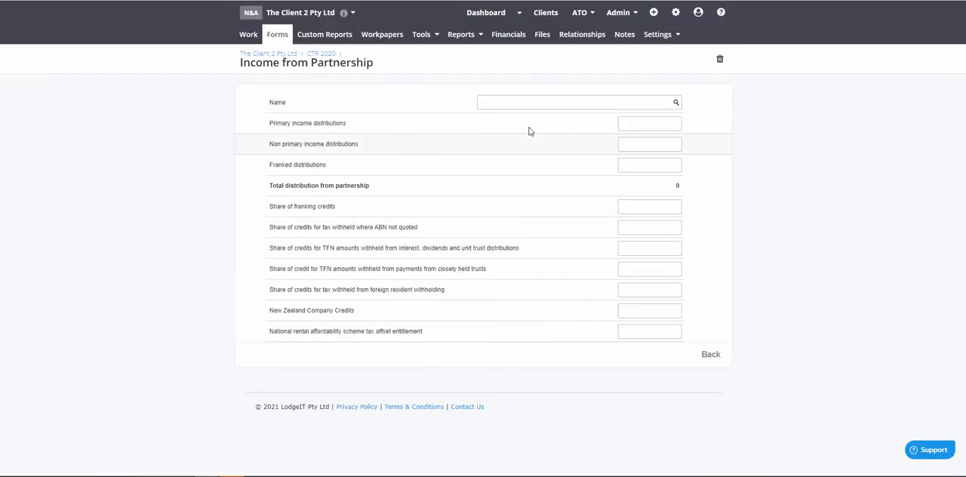
click(529, 103)
text(tes)
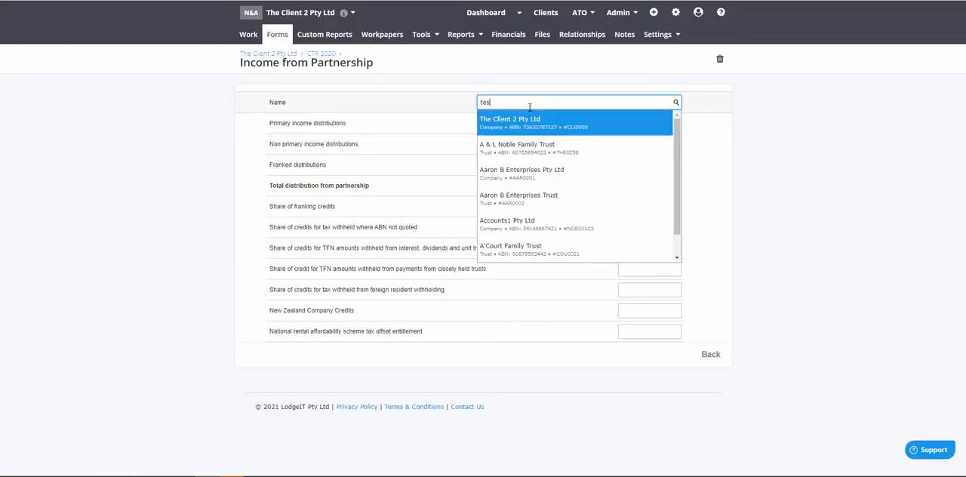
text(t)
click(745, 138)
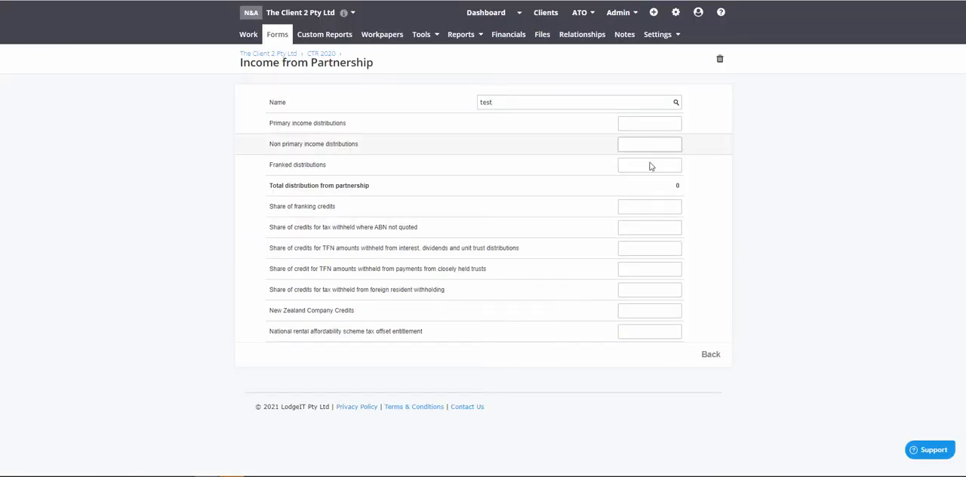
click(646, 128)
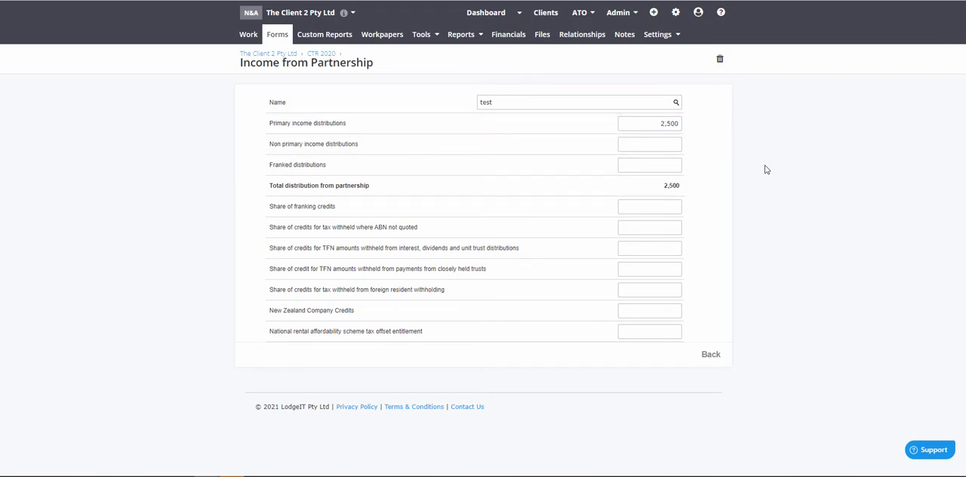
click(710, 355)
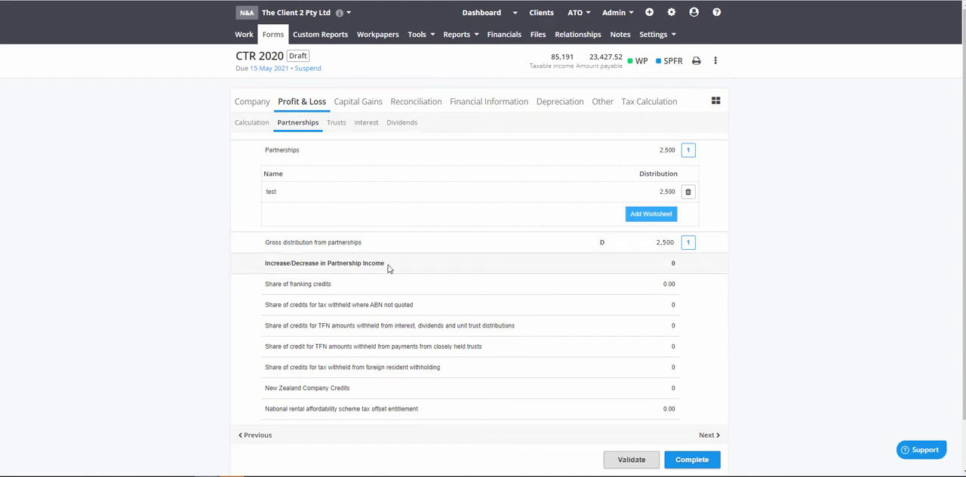
Check the increase/decrease in partnership income and the reconciliation's breakdown of other income not included in assessable income
drag(388, 268, 265, 264)
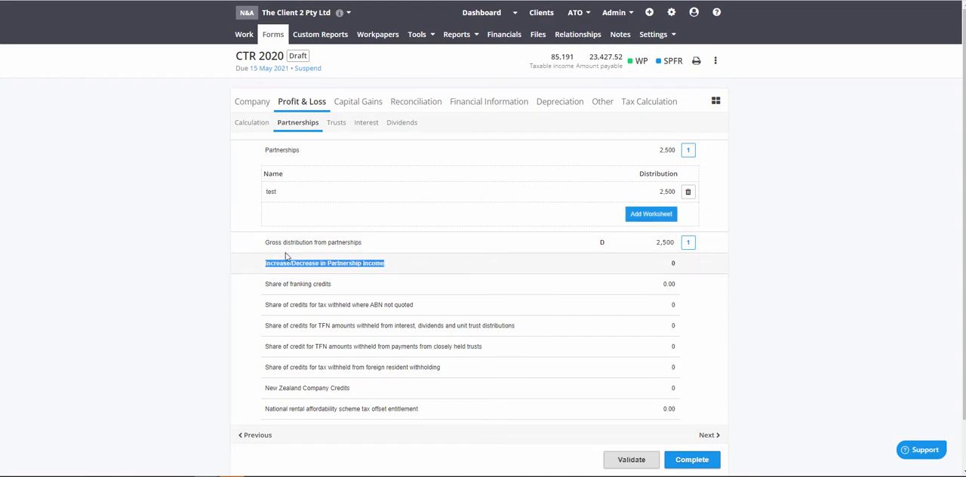
click(413, 104)
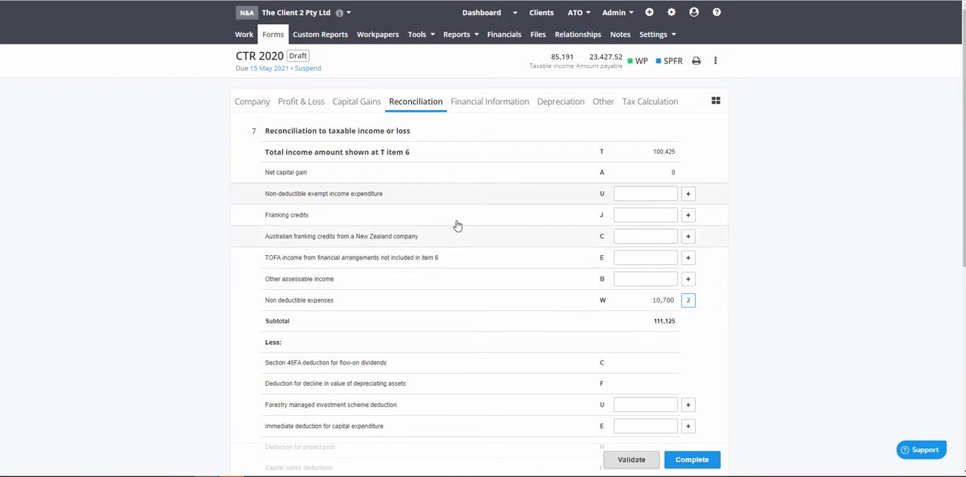
scroll(453, 230, down, 3)
scroll(449, 237, down, 2)
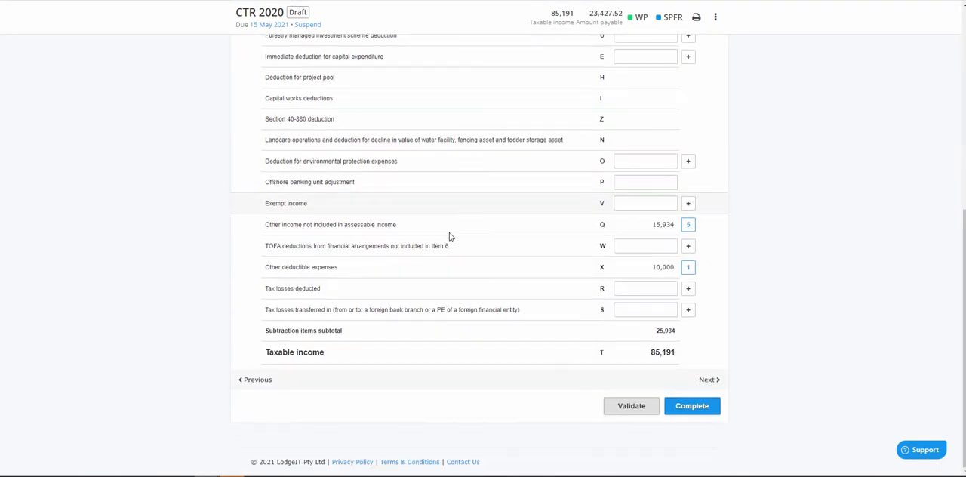
click(403, 230)
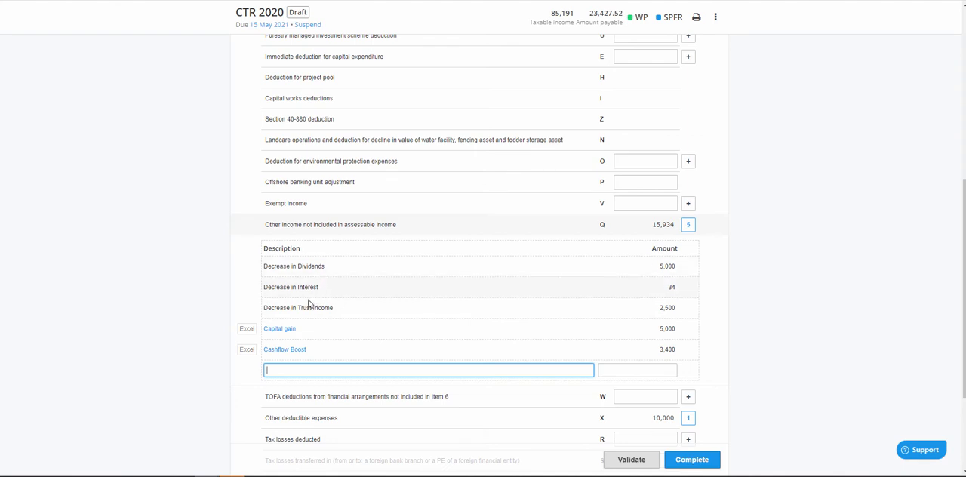
scroll(305, 332, up, 5)
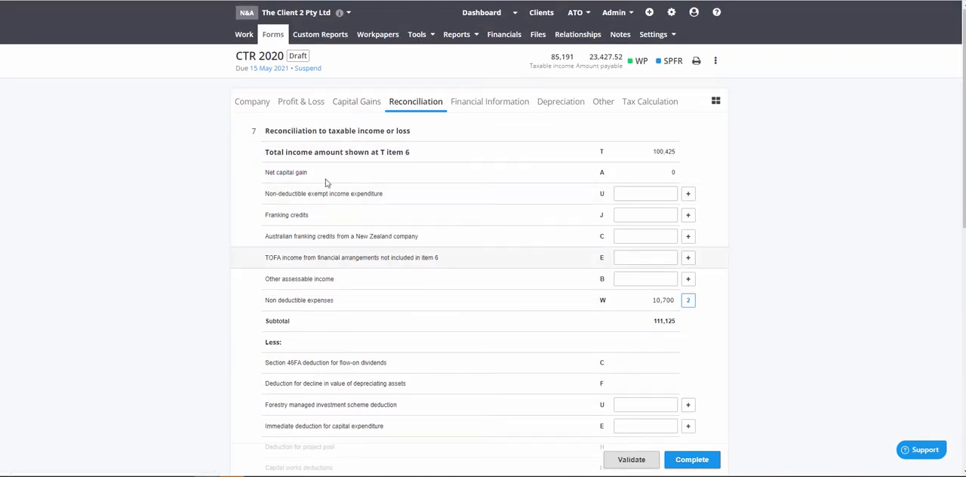
Set the primary income distributions in the test partnership worksheet to 2,600 and check the resulting change in partnership income
click(301, 101)
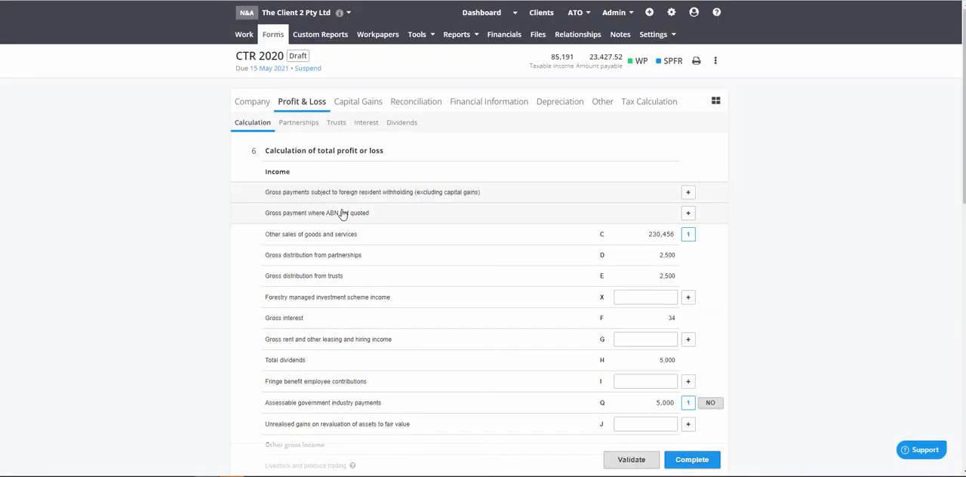
click(298, 123)
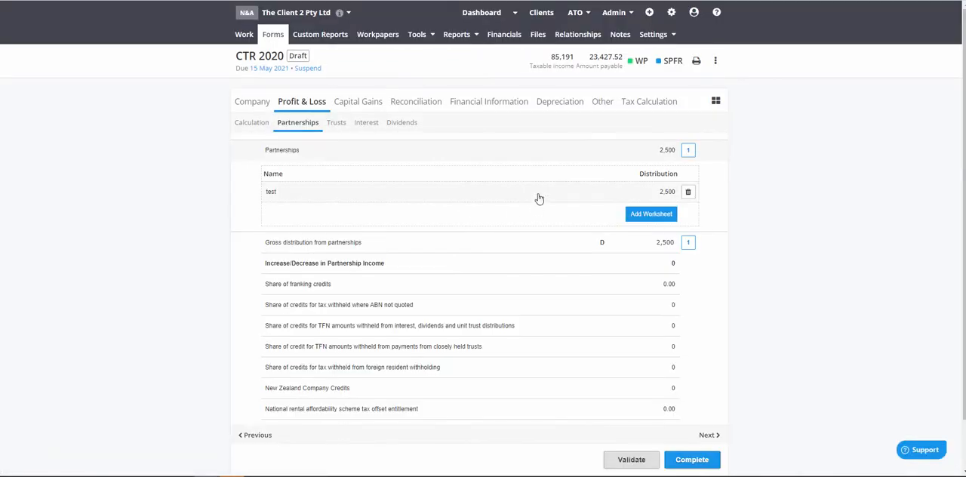
click(539, 198)
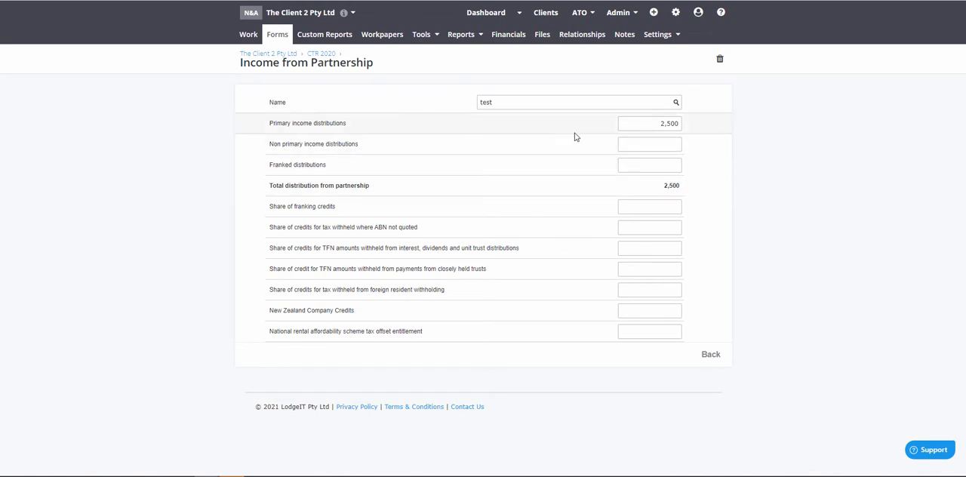
drag(647, 123, 722, 130)
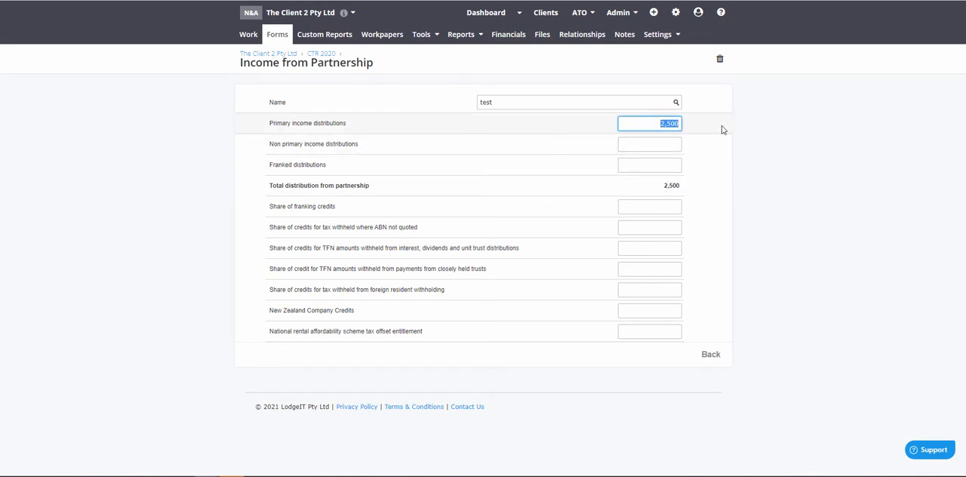
text(2)
click(710, 354)
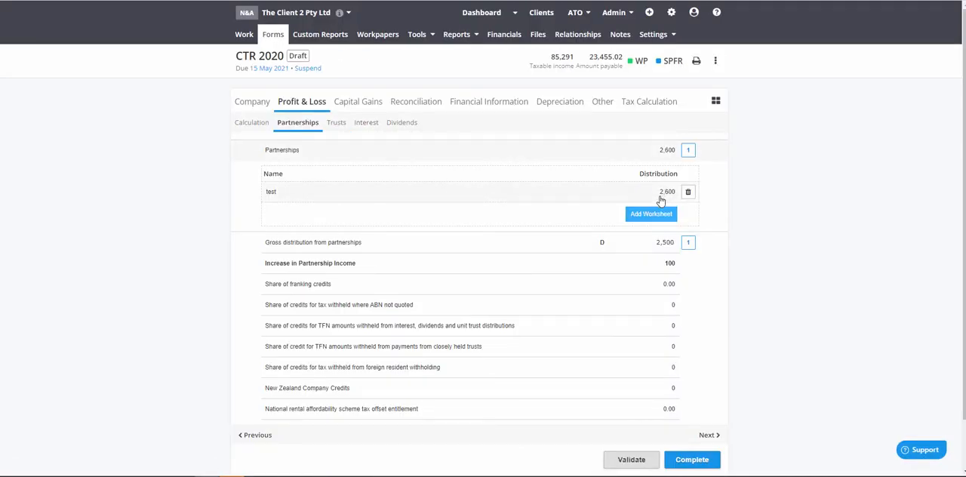
double_click(665, 264)
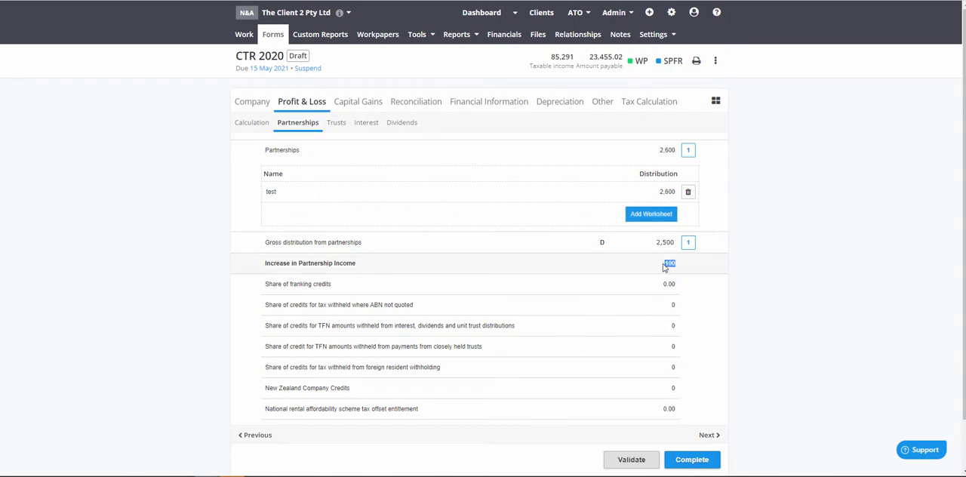
Check the reconciliation's breakdowns of other assessable income and other income not included in assessable income, including the capital gain entry
click(416, 101)
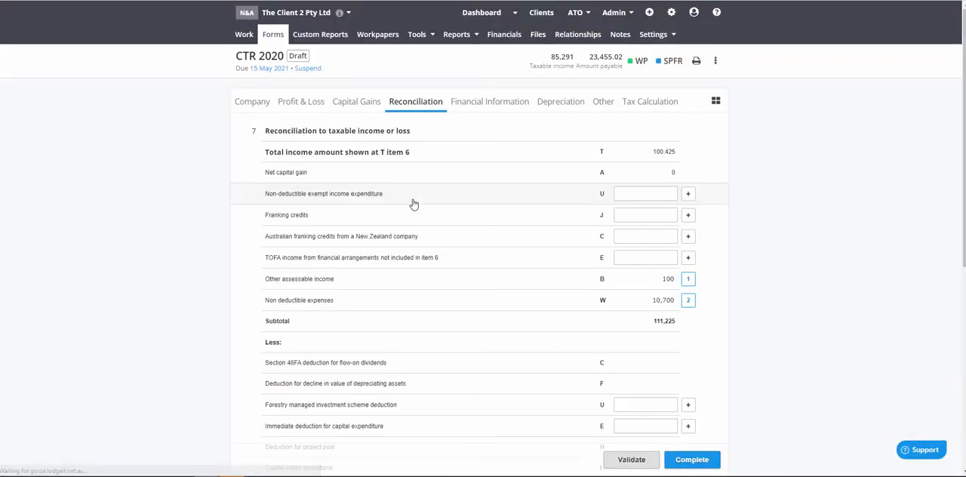
click(476, 285)
drag(360, 326, 265, 324)
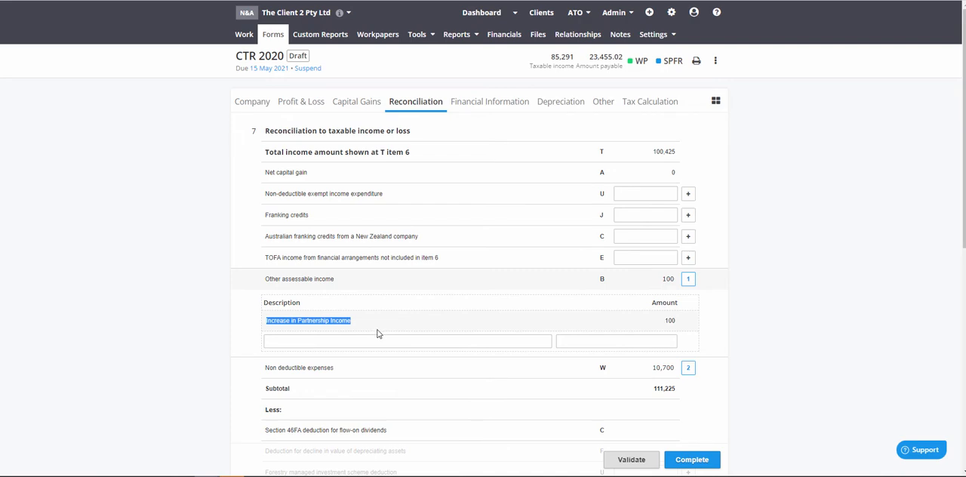
scroll(378, 333, down, 6)
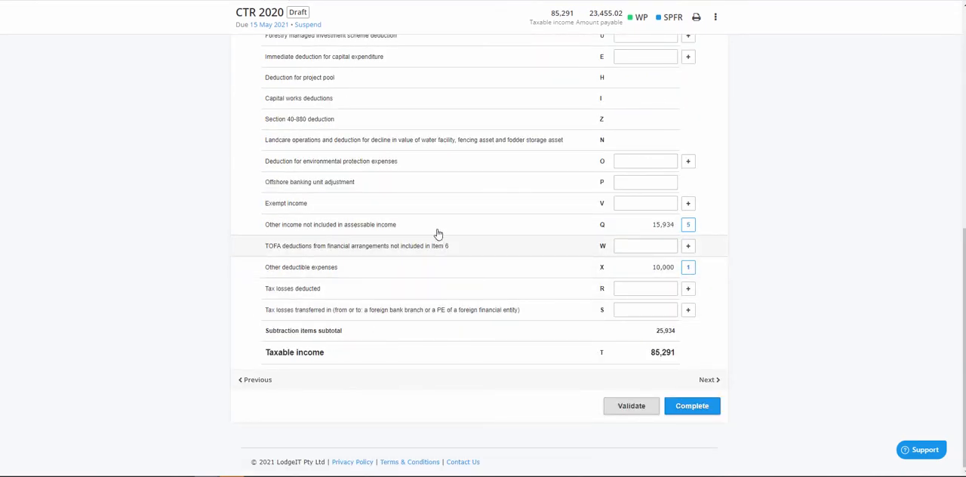
click(414, 226)
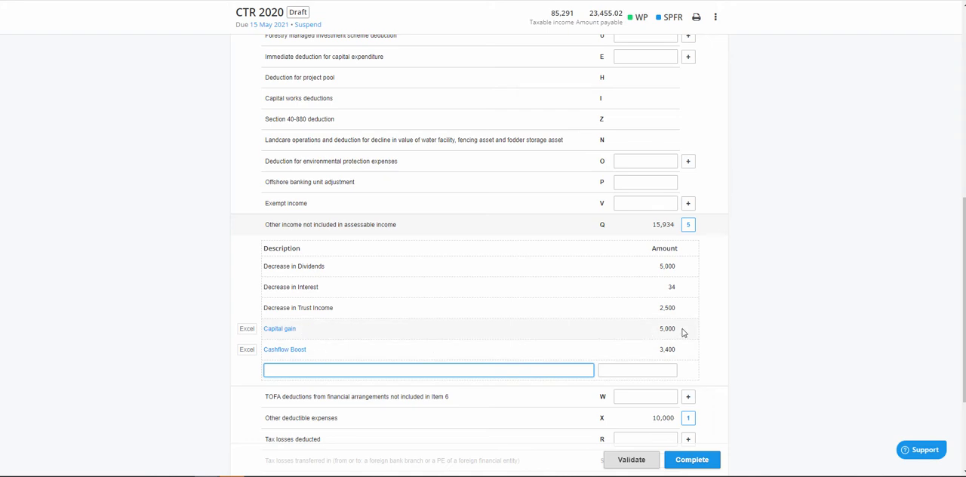
drag(683, 332, 657, 329)
scroll(336, 167, up, 6)
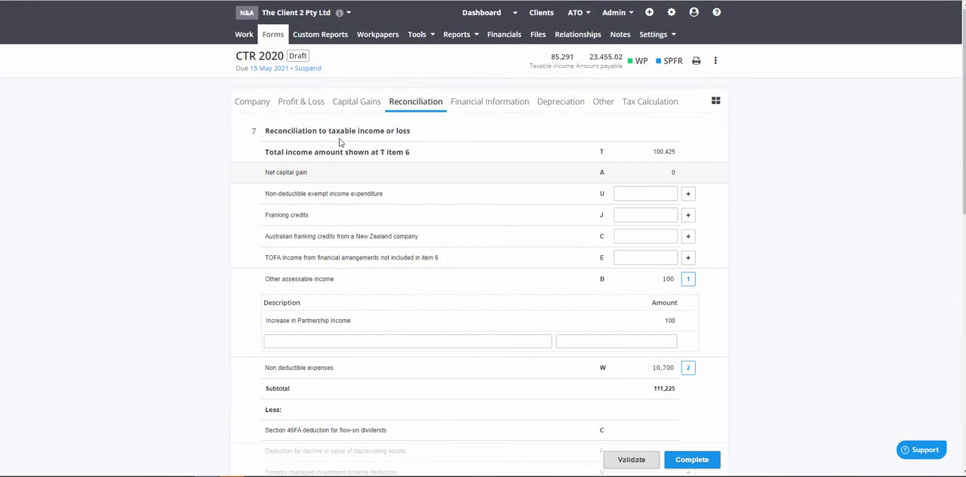
Declare a CGT event for the year, switch capital gains to manual entry and enter a 5,000 gain on Australian listed shares
click(359, 102)
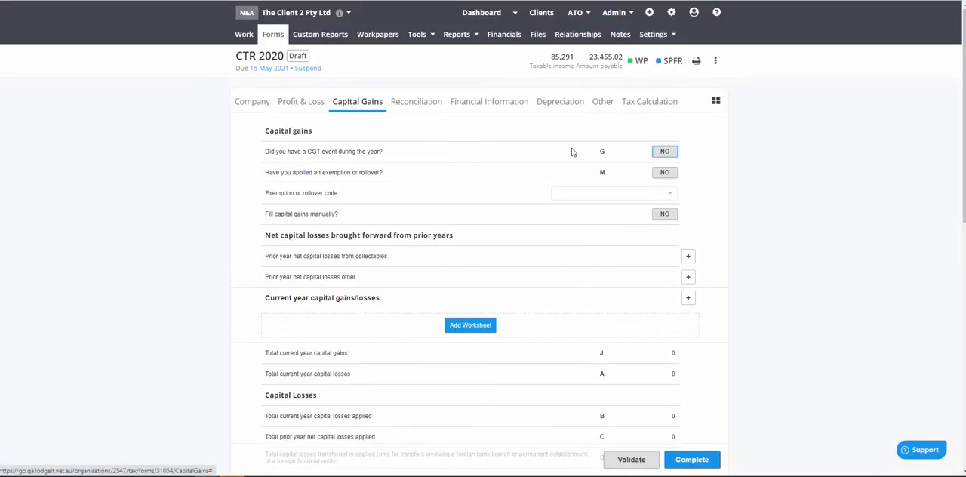
click(661, 153)
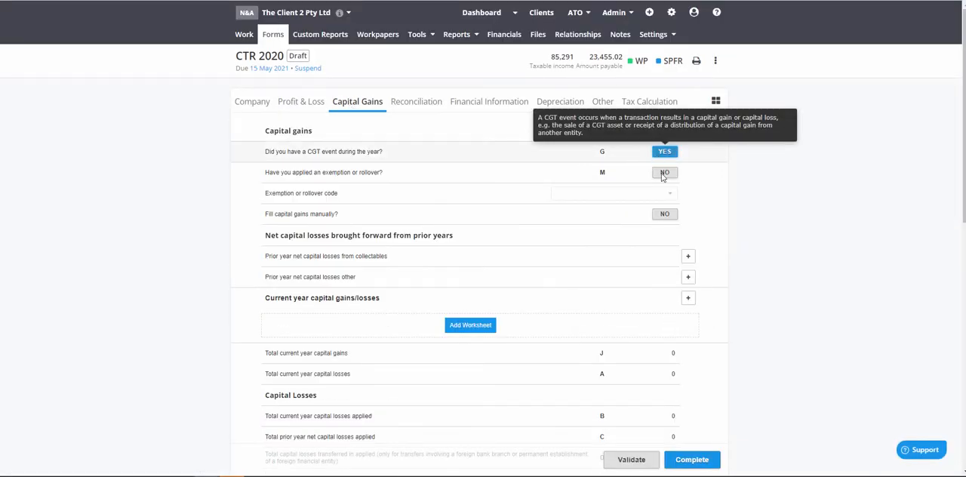
click(668, 217)
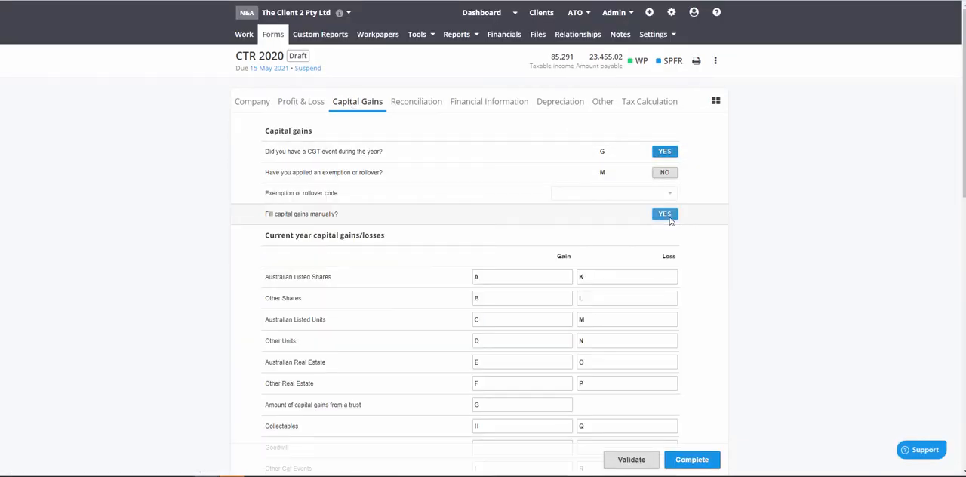
click(498, 280)
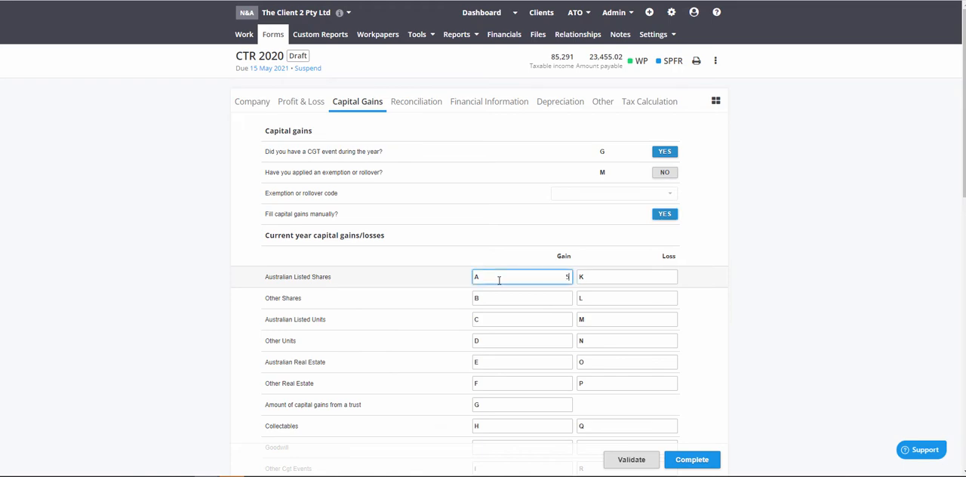
click(741, 271)
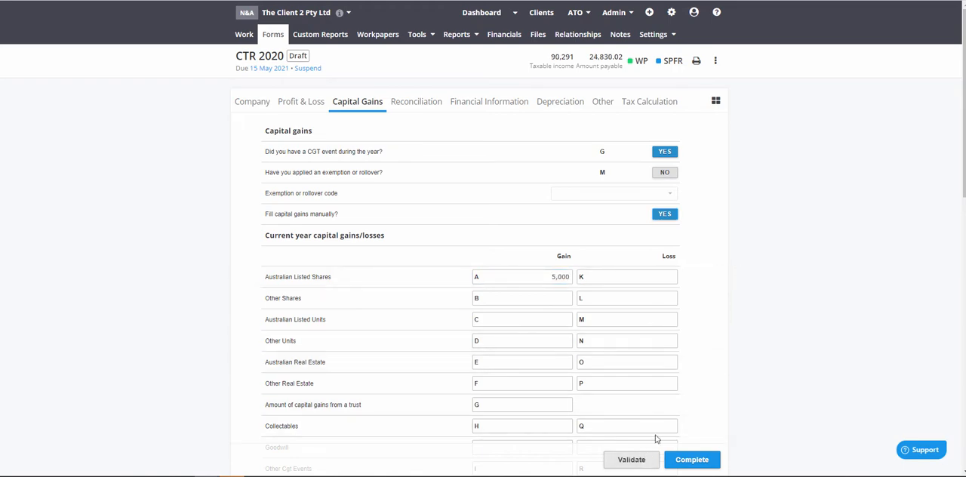
Check the net capital gain in the reconciliation against the capital gain listed under other income not included in assessable income
click(434, 107)
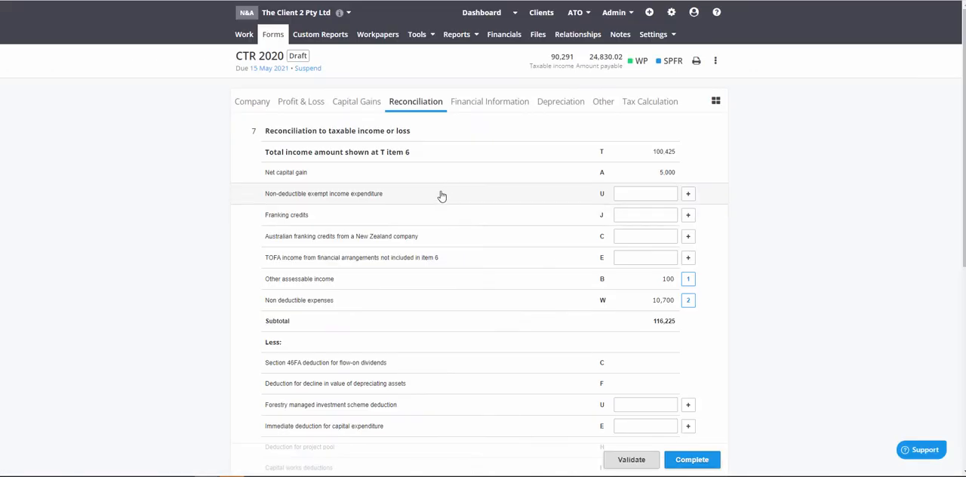
drag(308, 173, 266, 174)
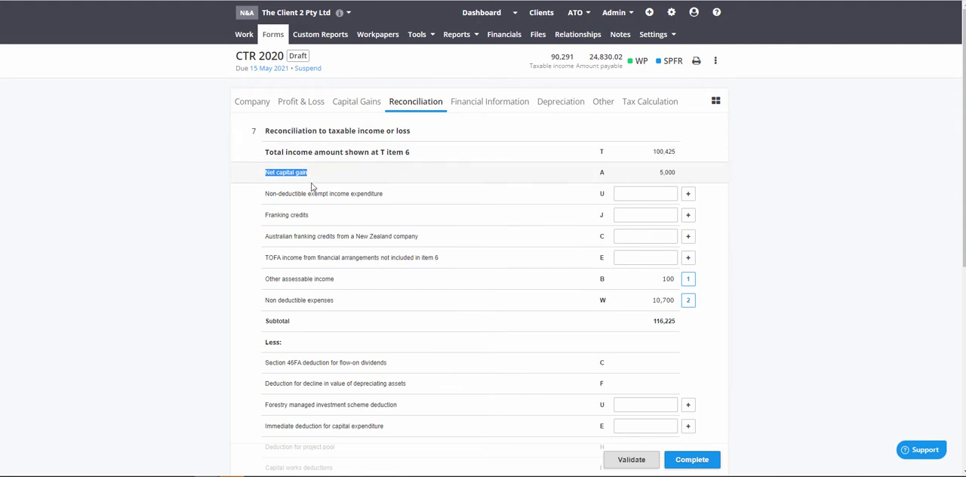
click(605, 174)
scroll(461, 319, down, 5)
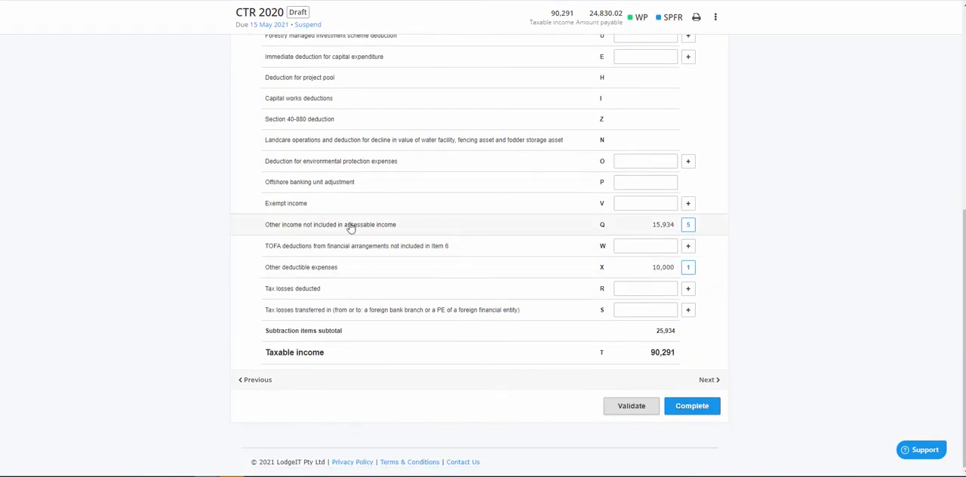
click(347, 227)
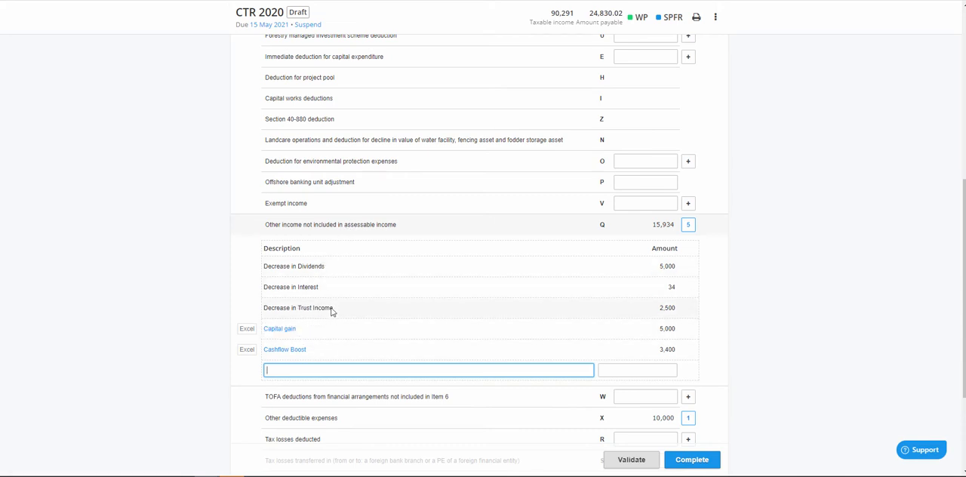
scroll(350, 300, up, 5)
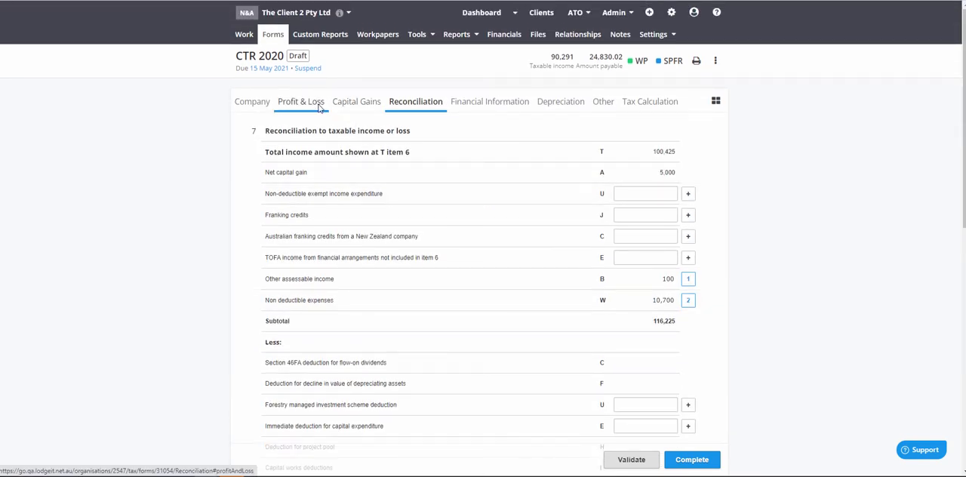
Set the primary income distributions in the test partnership worksheet to 2,500 and check the increase/decrease in partnership income
click(302, 87)
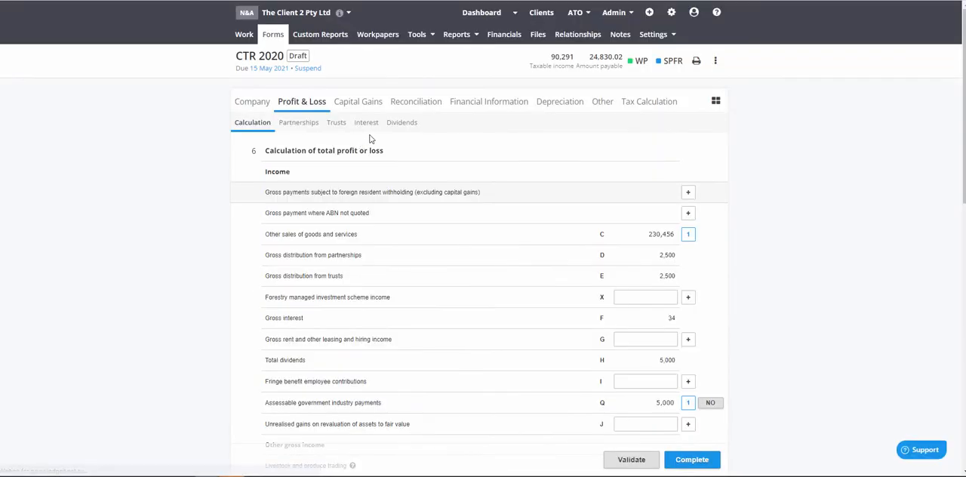
click(298, 124)
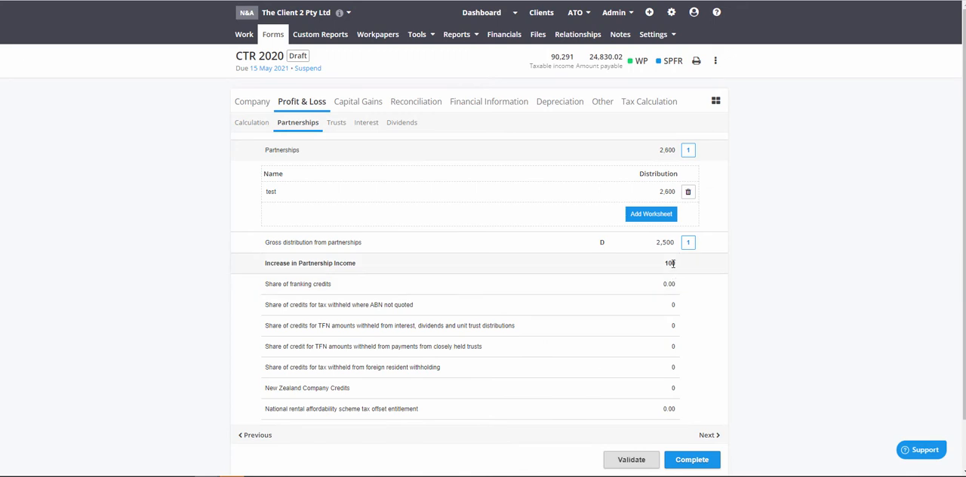
click(671, 263)
click(421, 200)
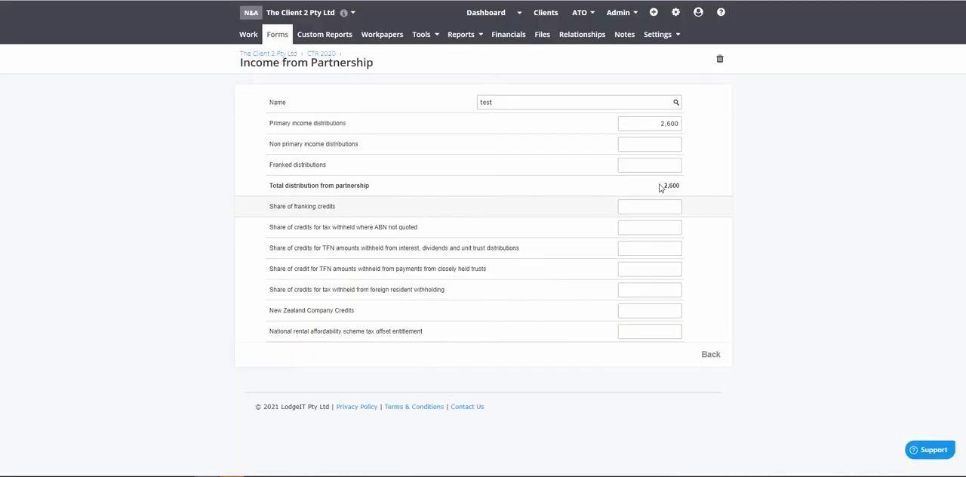
click(655, 125)
text(2)
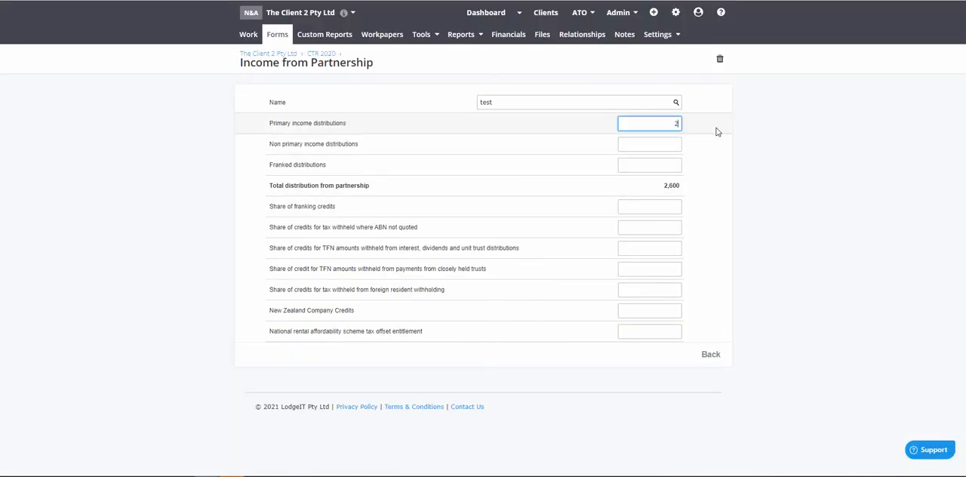
text(,500)
click(708, 355)
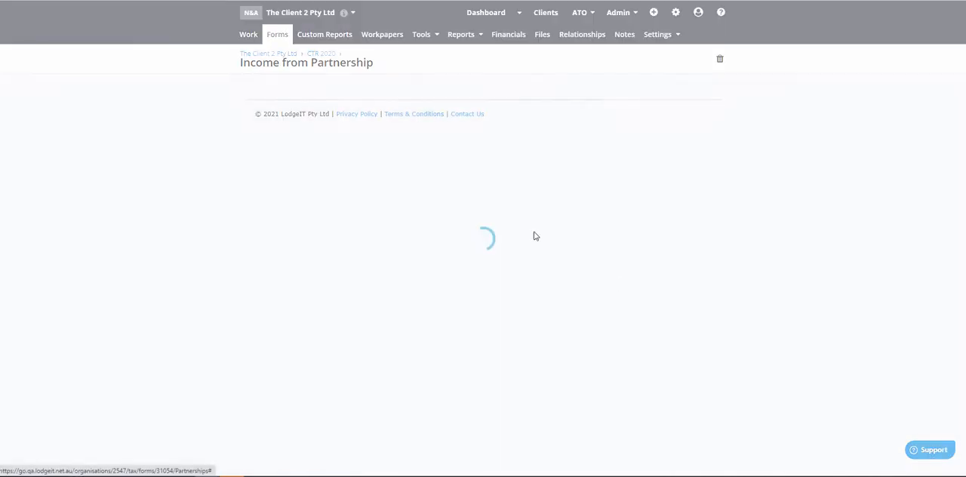
click(671, 264)
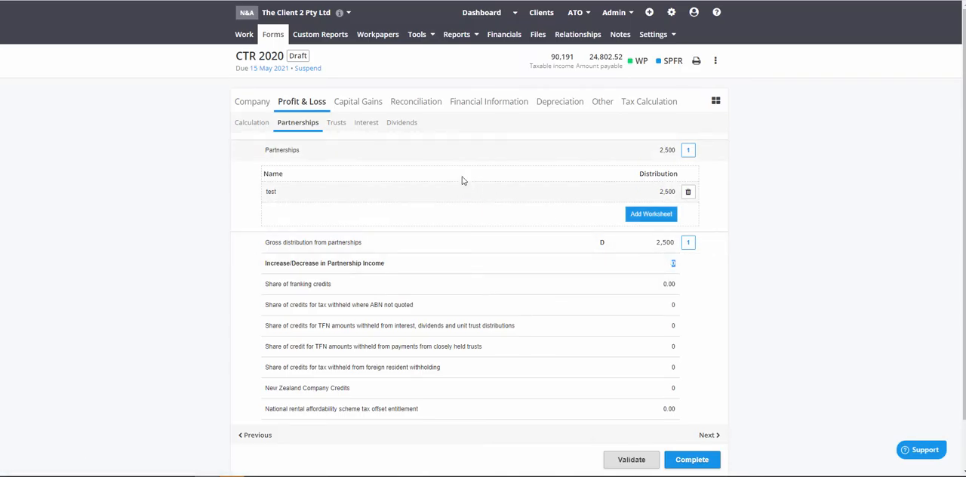
Add a trust income worksheet named tree, with type I - Discretionary Trust Investment and primary income distributions of 2,500
click(339, 129)
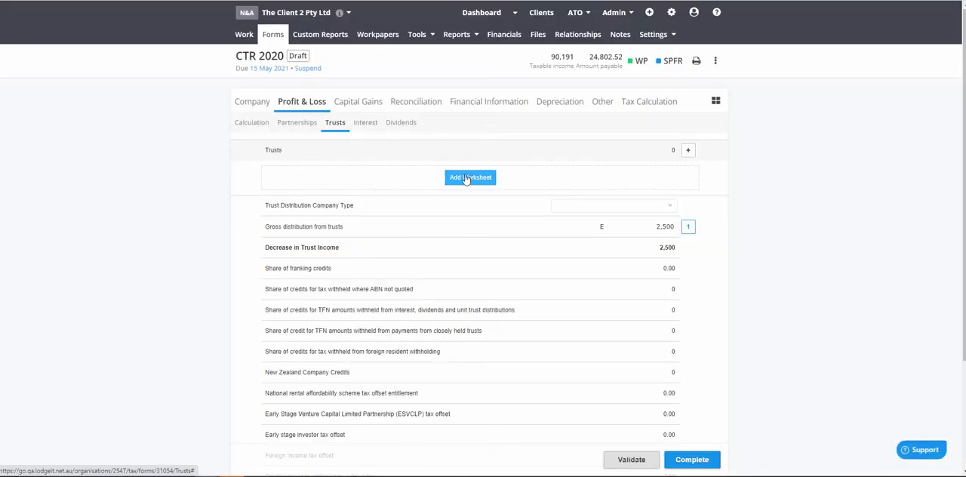
click(469, 179)
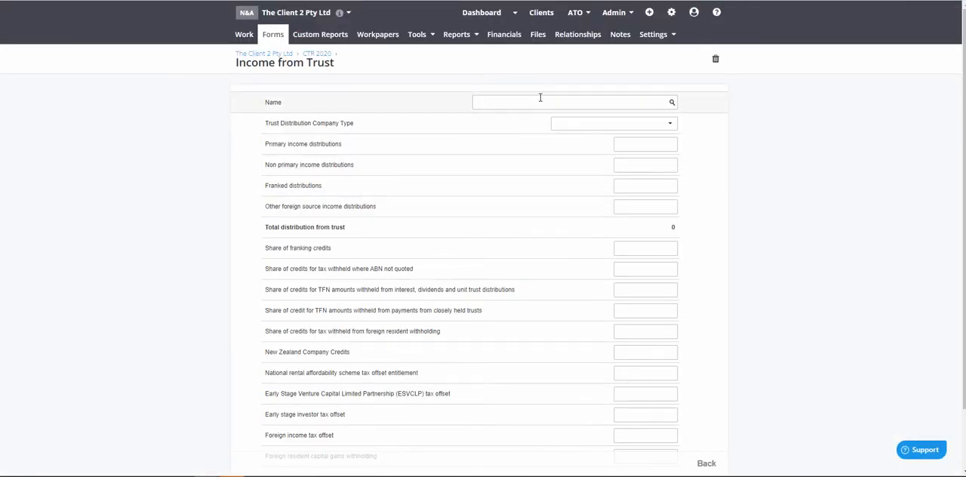
click(540, 98)
text(tree)
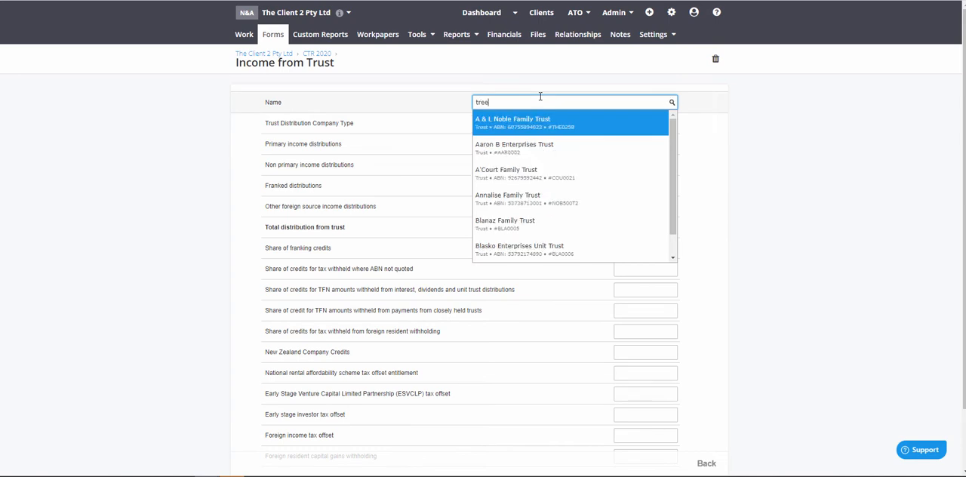
click(722, 151)
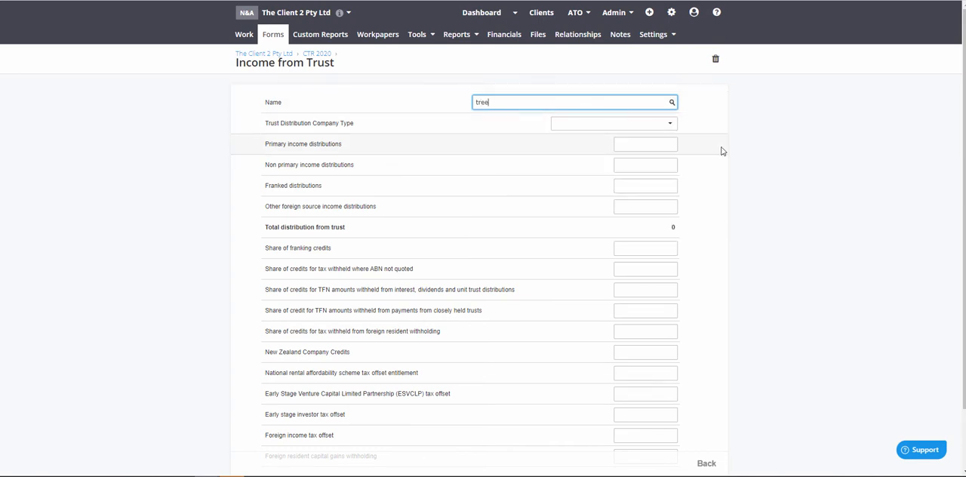
click(625, 124)
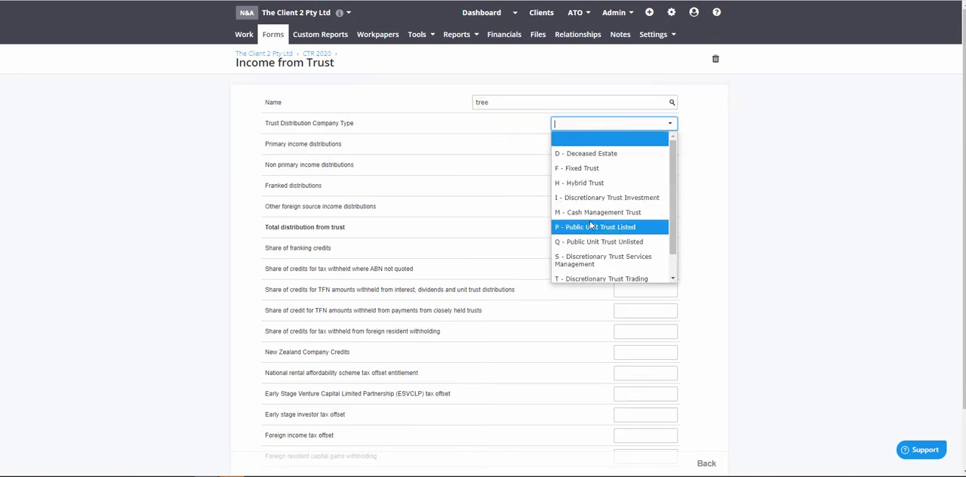
click(591, 202)
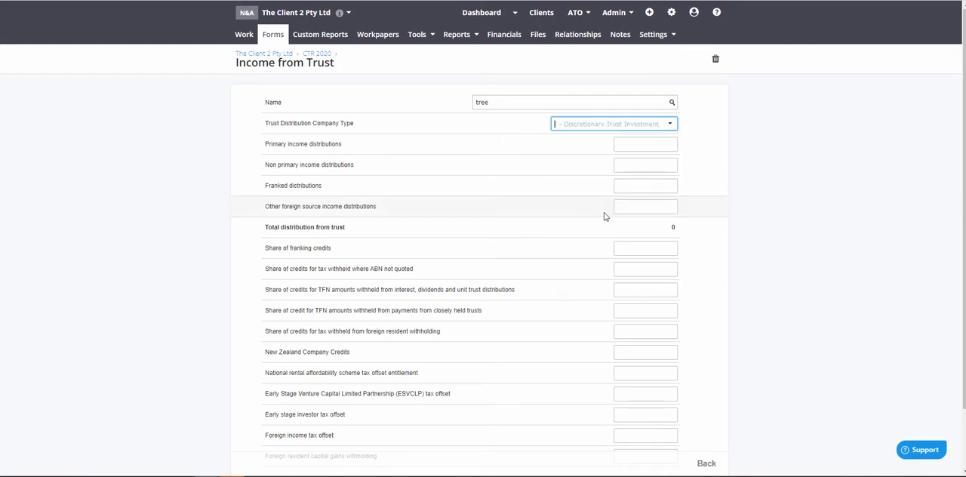
click(630, 143)
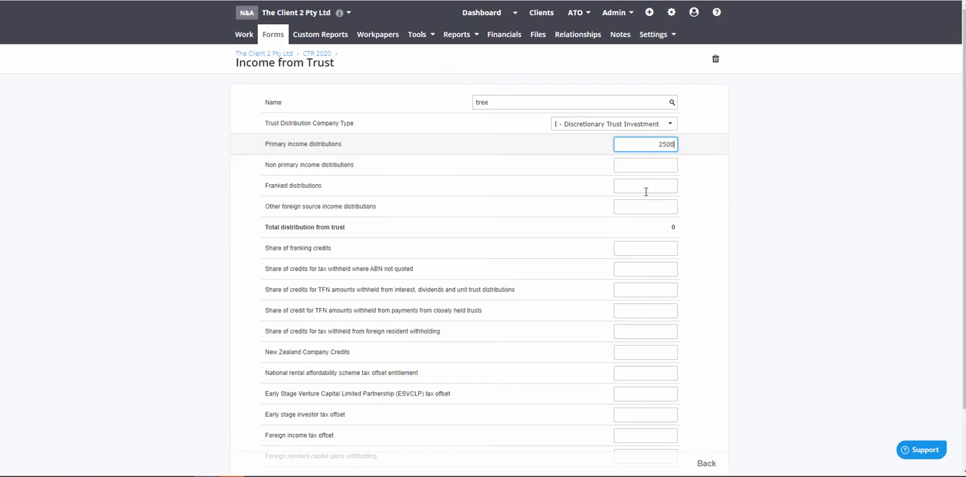
click(706, 463)
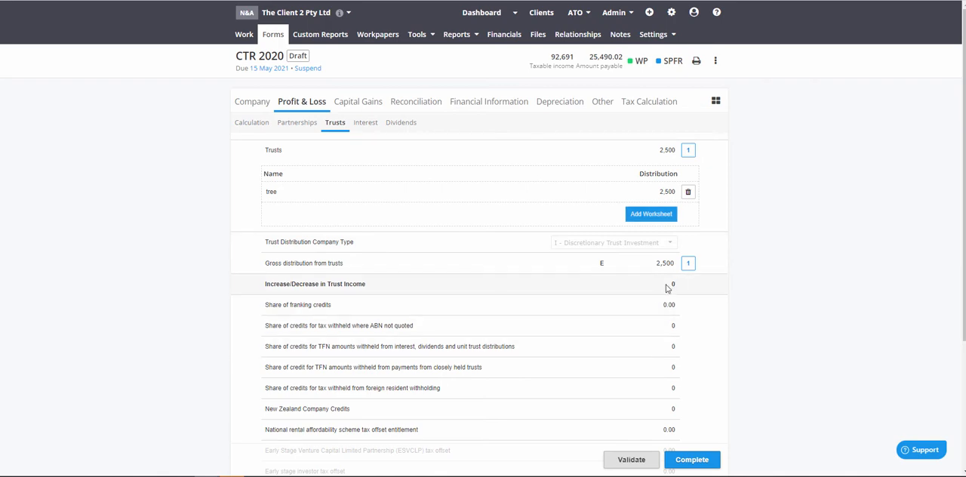
Enter gross interest of 34 in the interest worksheet, leaving its description and TFN withheld blank
click(365, 123)
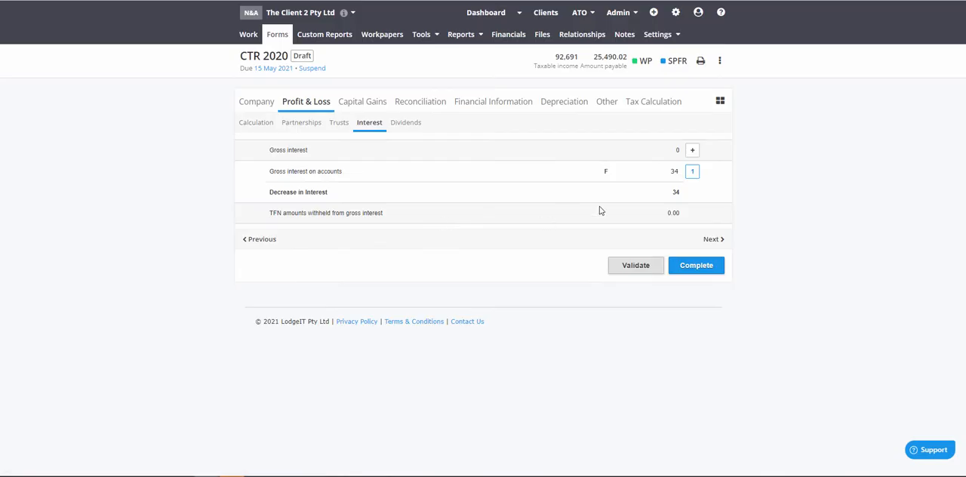
click(647, 157)
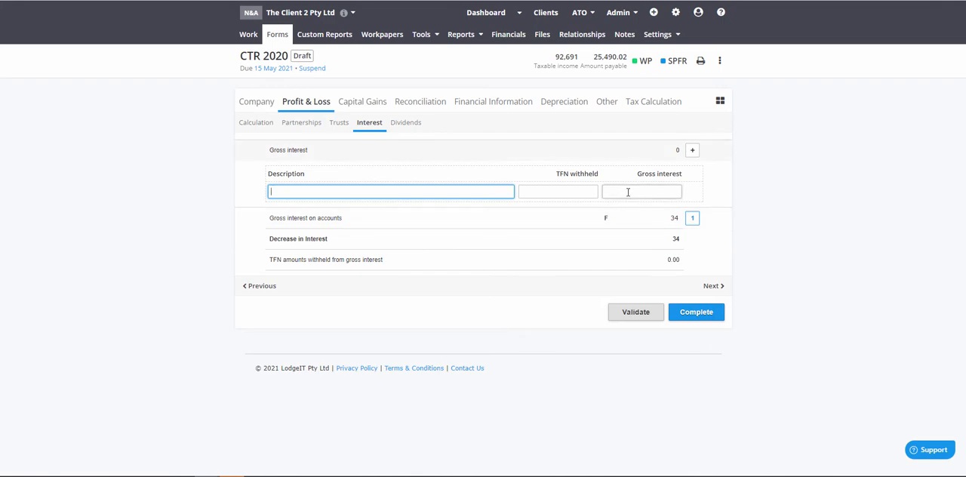
click(628, 193)
text(34)
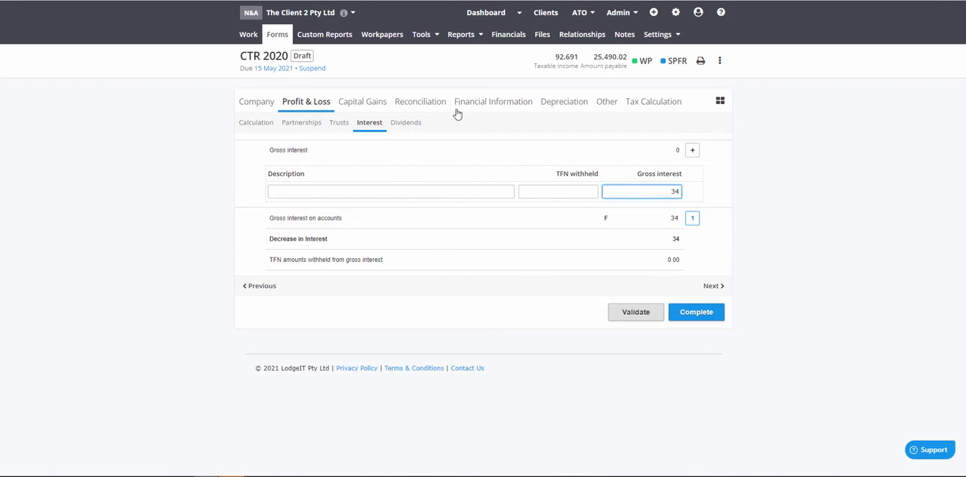
Enter franking credits of 5,000 and NZ franking credits of 600 in the first row of the dividends worksheet
click(407, 124)
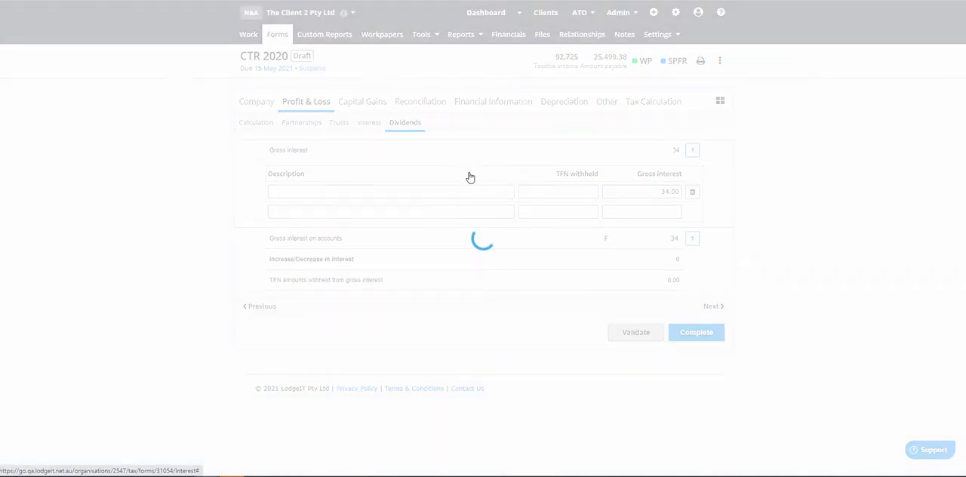
click(656, 155)
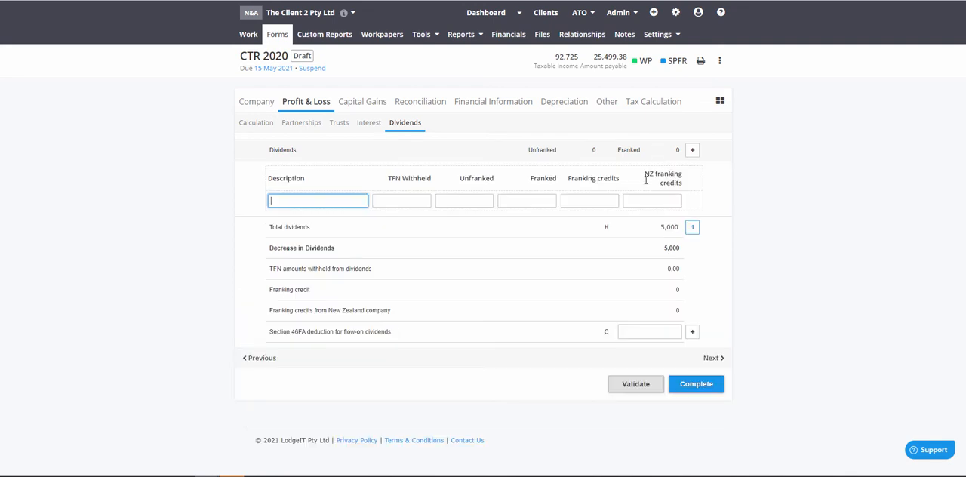
click(569, 199)
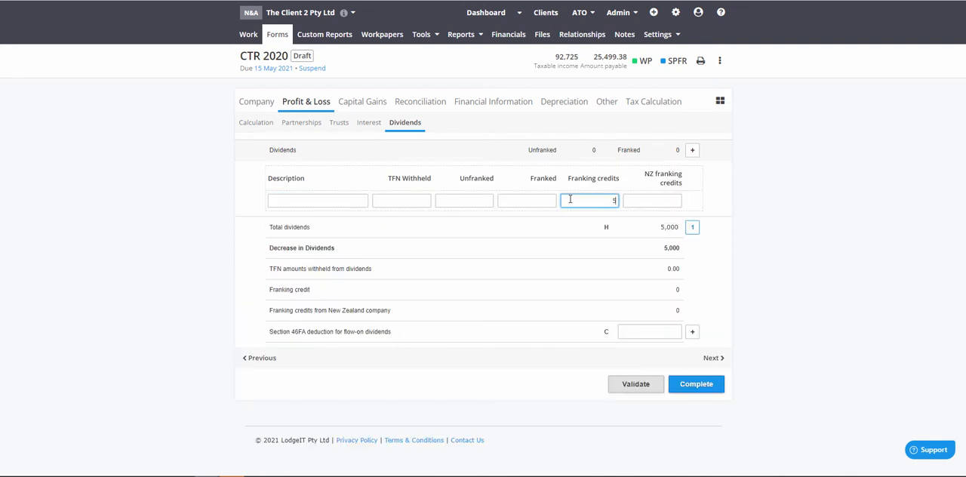
click(640, 200)
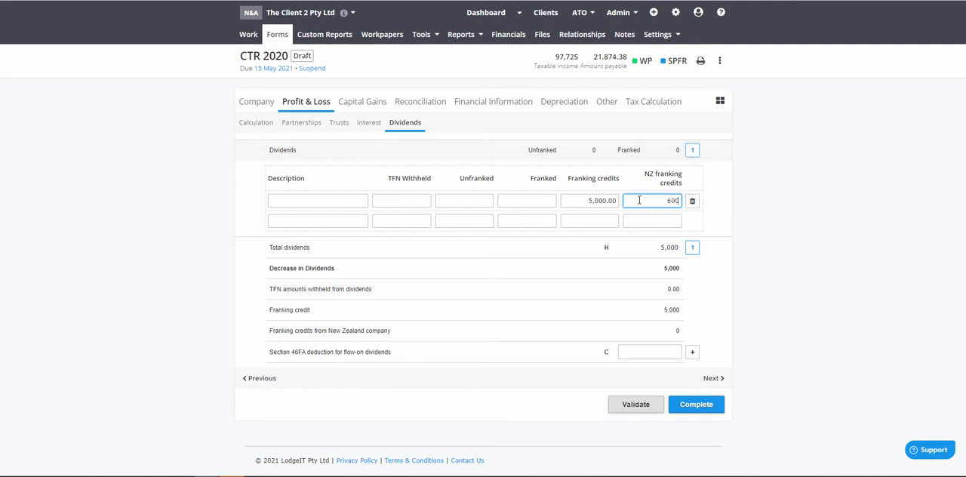
click(761, 200)
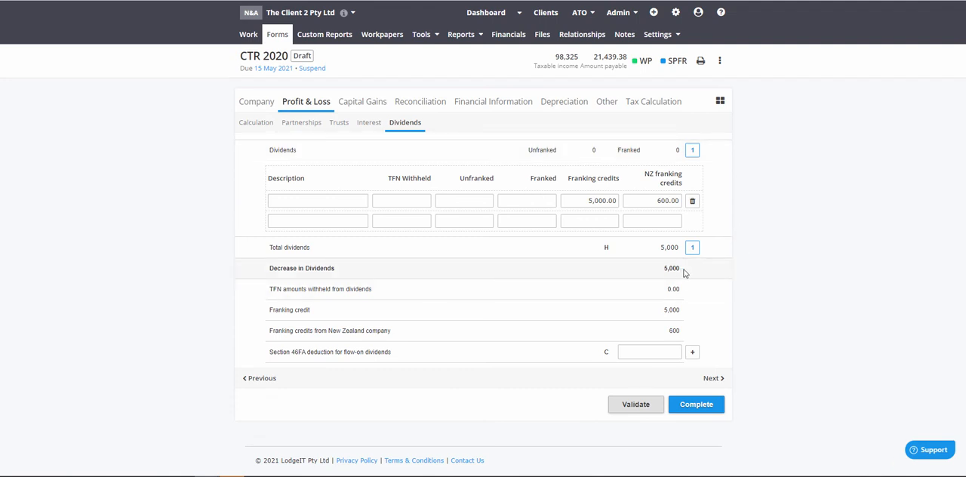
Compare the decrease in dividends with the imported dividends amount itemised under total dividends
drag(678, 274, 659, 273)
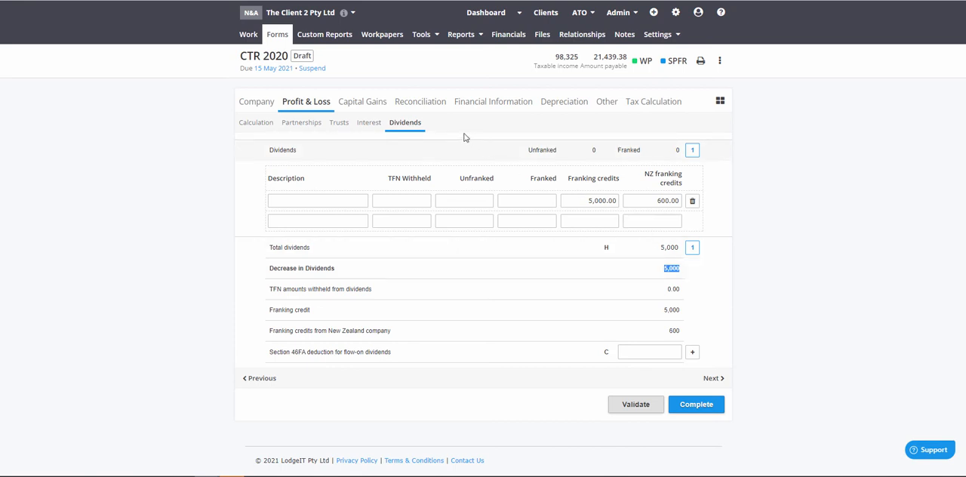
click(394, 250)
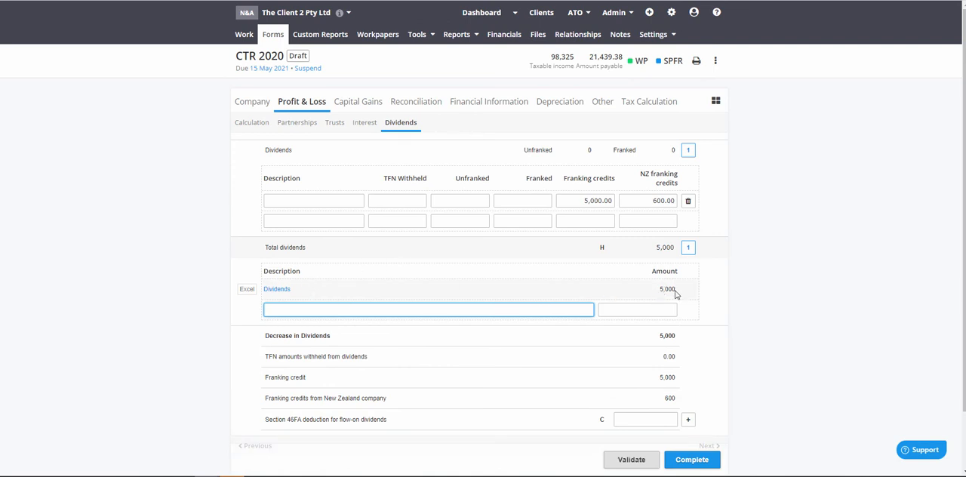
drag(676, 293, 656, 293)
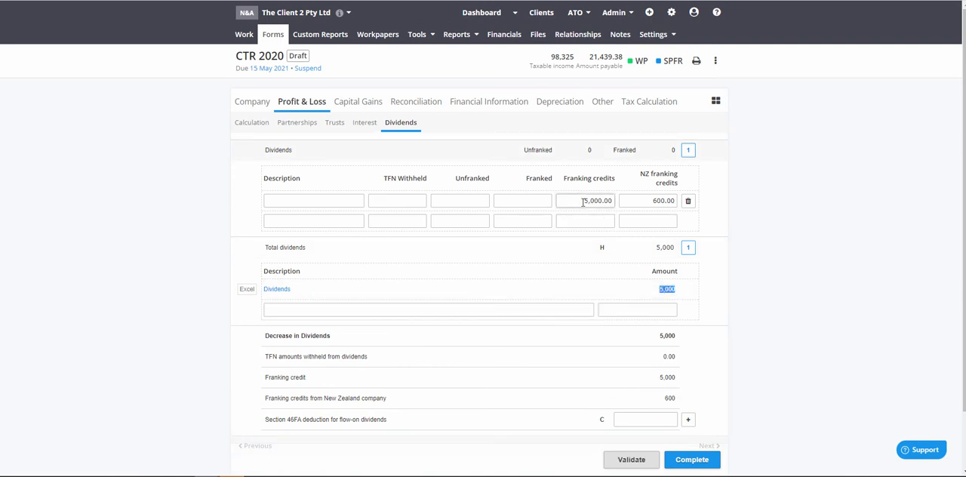
Clear both franking credit amounts in the dividend row and enter a franked dividend of 5,000 with franking credits of 500
drag(566, 204, 676, 201)
key(Delete)
key(Delete)
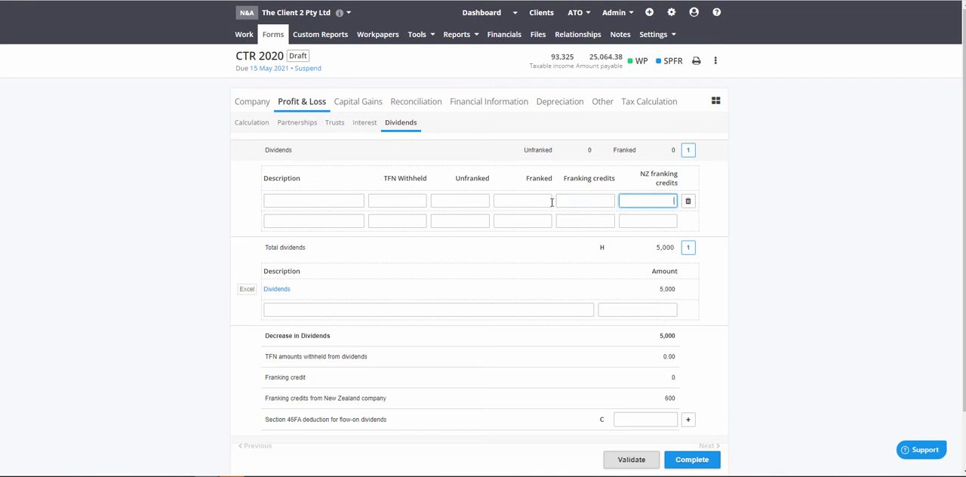
click(542, 200)
text(5,000)
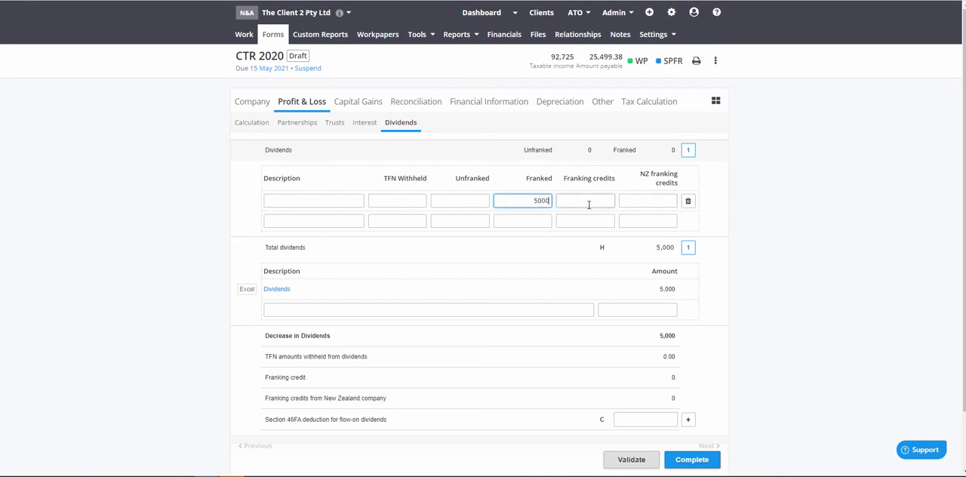
click(602, 201)
text(50)
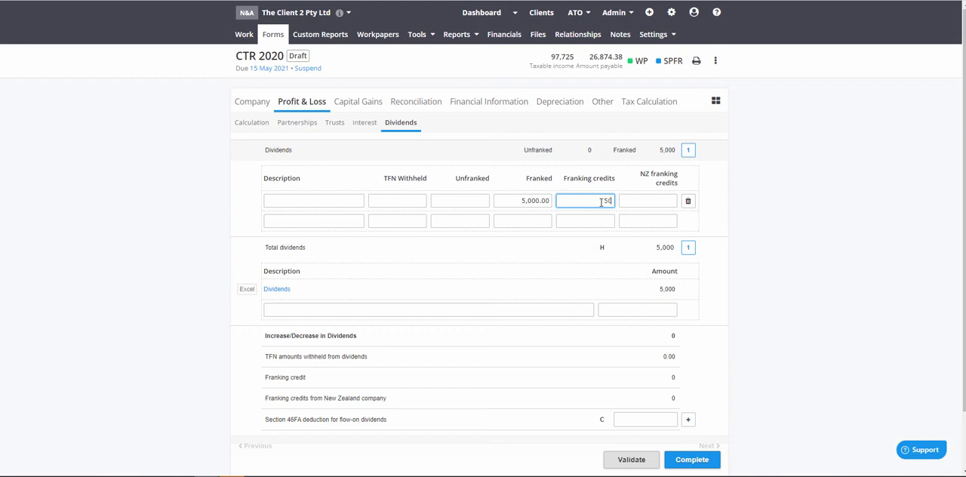
text(0)
click(765, 197)
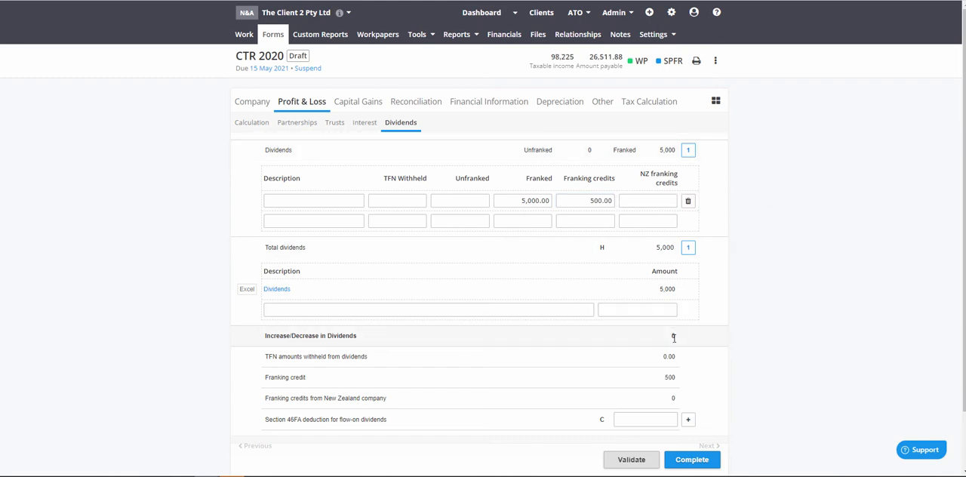
Check the total income amount shown at T item 6 and the add-back subtotal in the reconciliation to taxable income
click(416, 101)
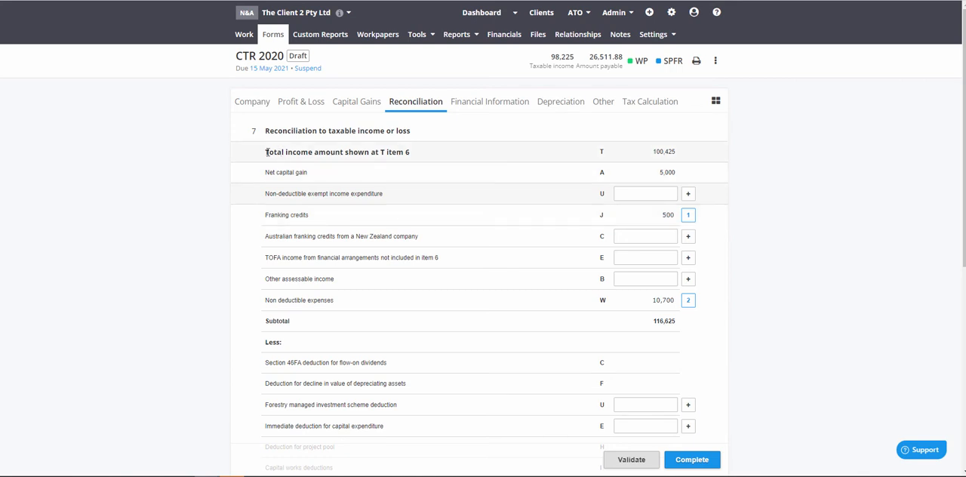
drag(266, 152, 452, 157)
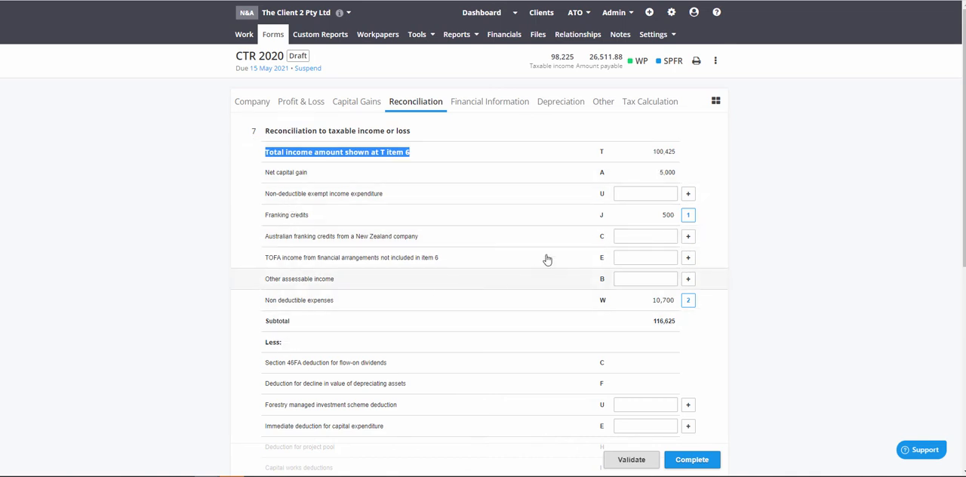
drag(677, 152, 653, 172)
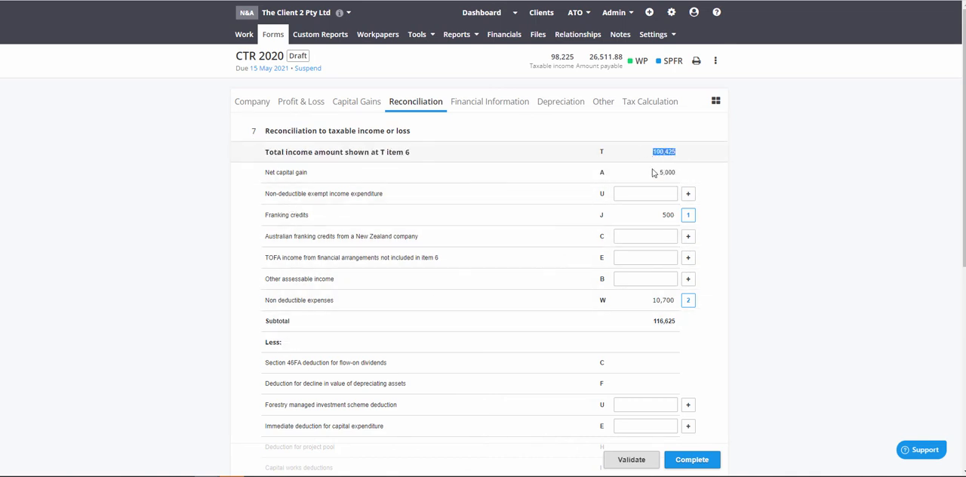
drag(676, 322, 649, 323)
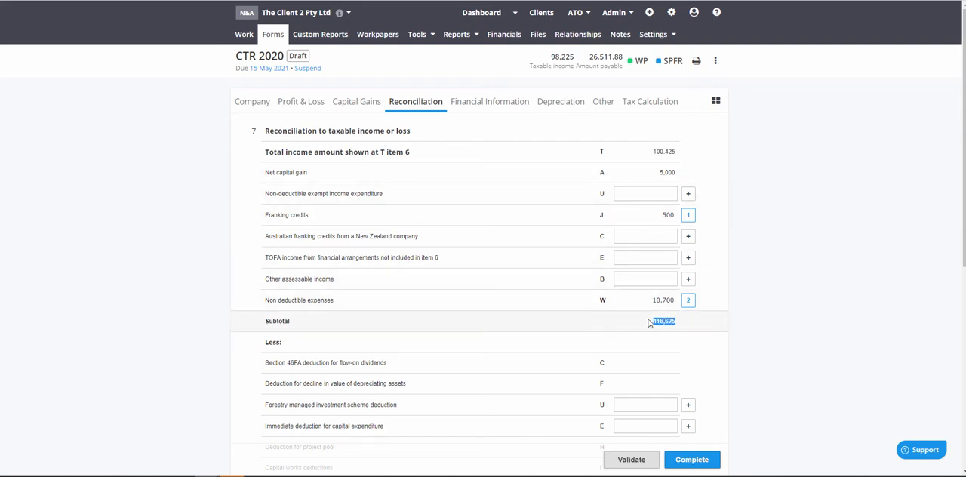
Compare the capital gain itemised under other income not included in assessable income with the net capital gain in the reconciliation
scroll(455, 315, down, 2)
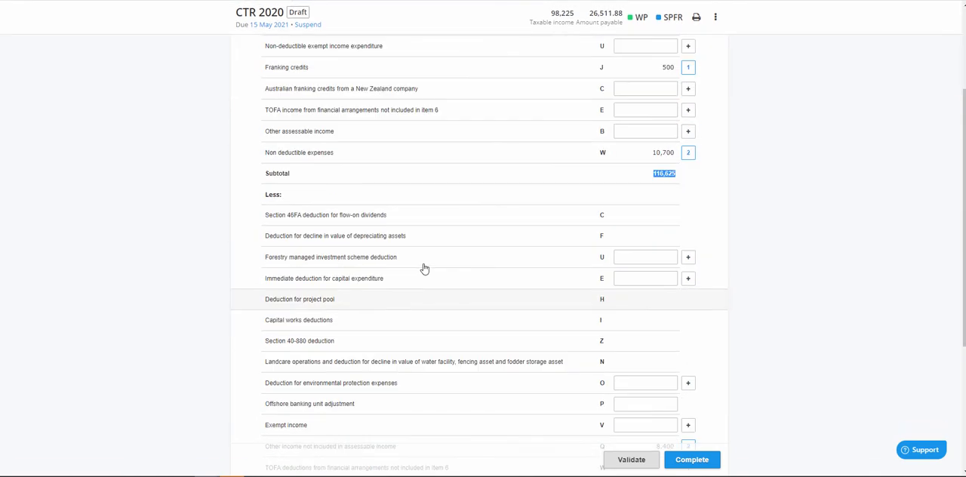
scroll(438, 248, down, 3)
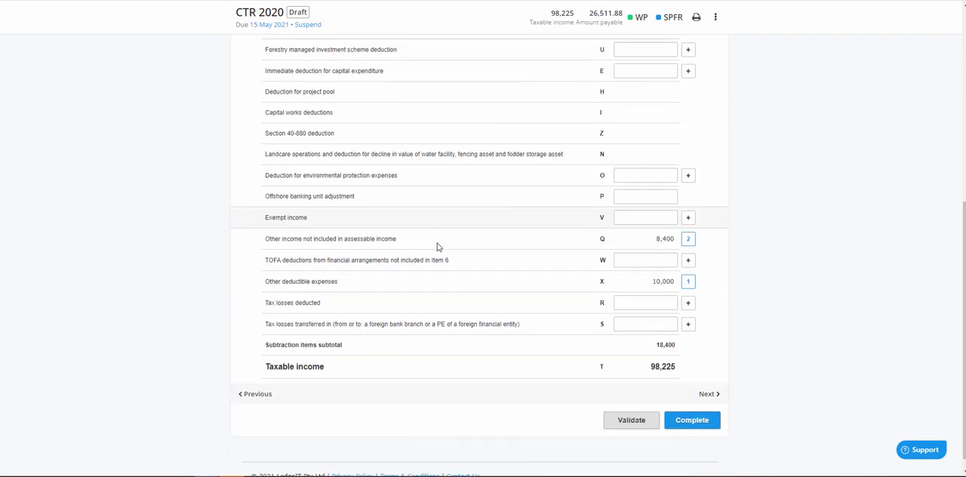
click(390, 243)
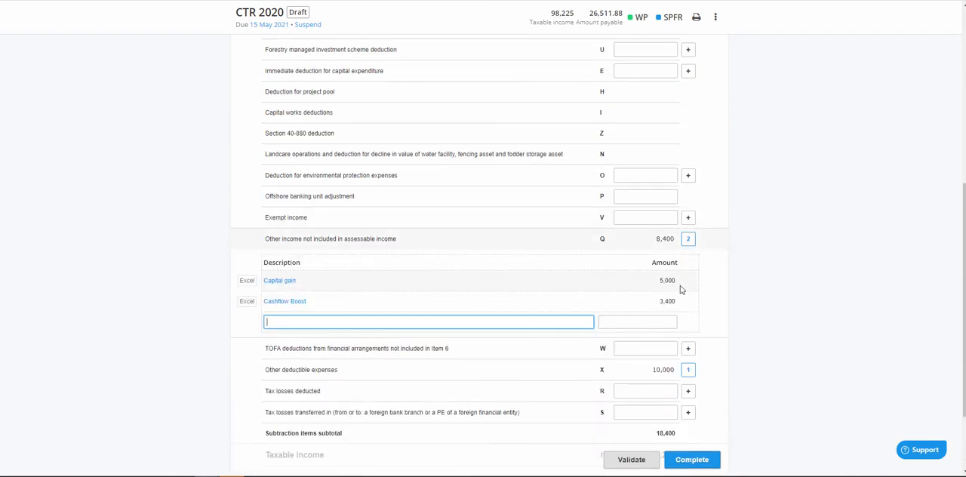
scroll(682, 287, up, 3)
scroll(664, 125, up, 1)
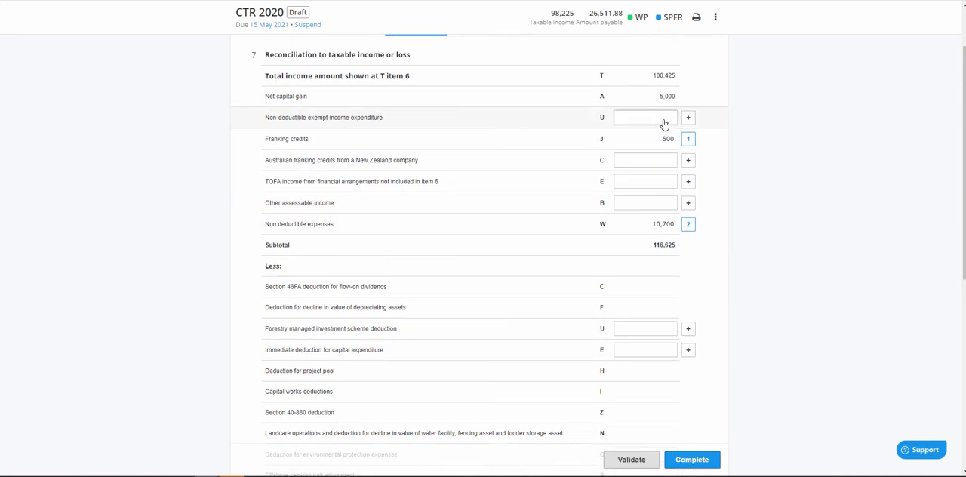
drag(676, 124, 658, 124)
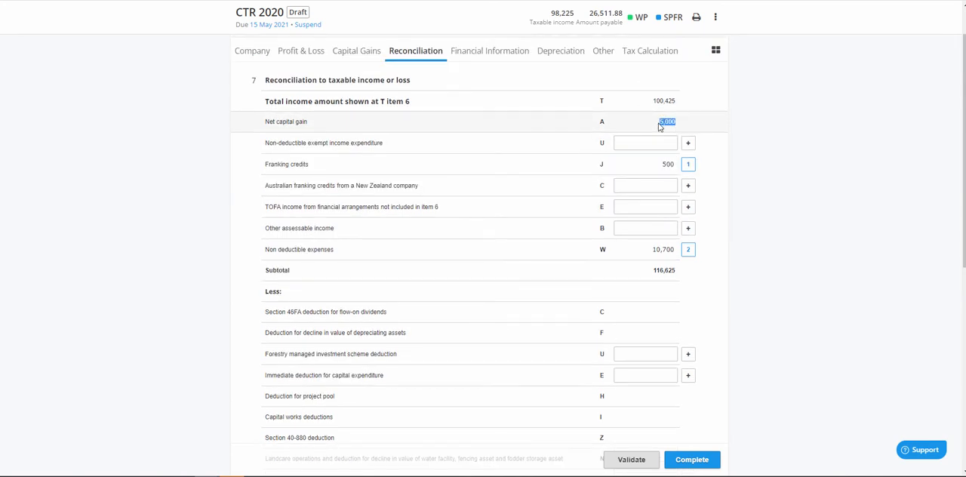
scroll(698, 342, down, 1)
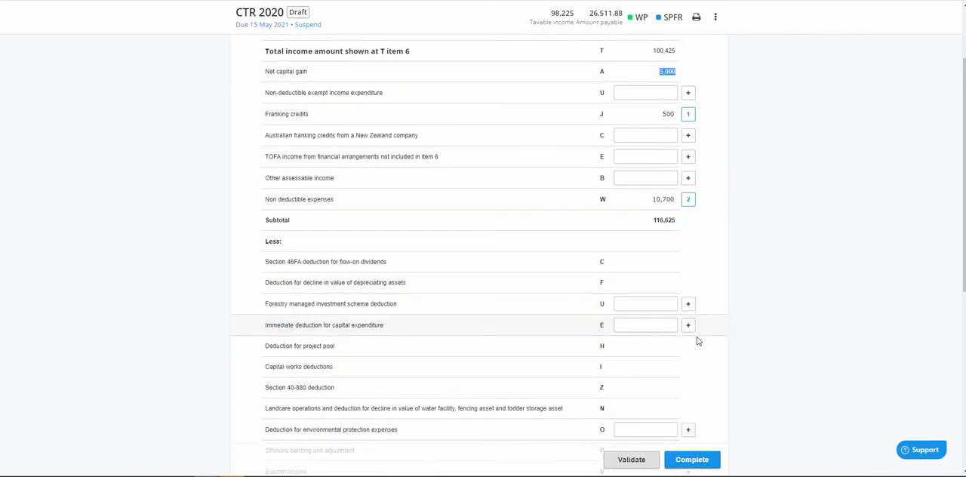
scroll(697, 339, up, 1)
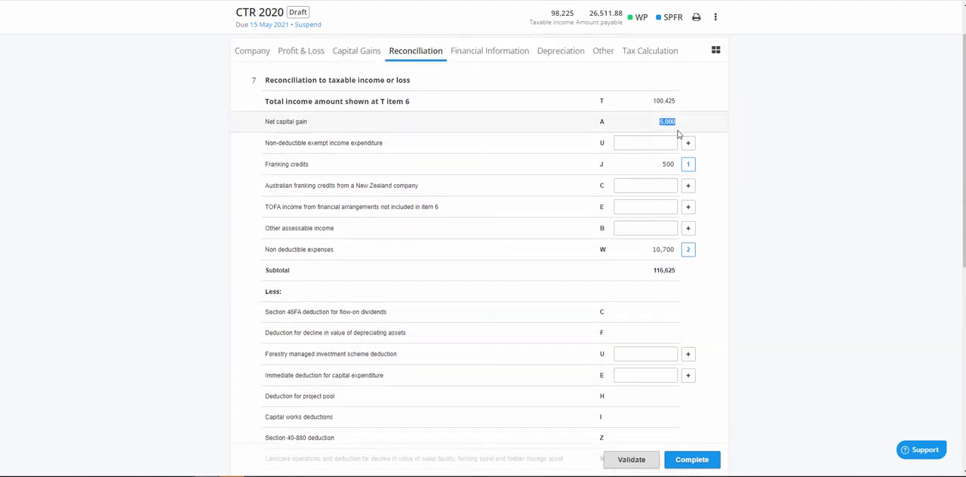
click(703, 128)
drag(663, 121, 656, 122)
click(660, 122)
Review the items making up non deductible expenses and other income not included in assessable income
scroll(244, 235, down, 1)
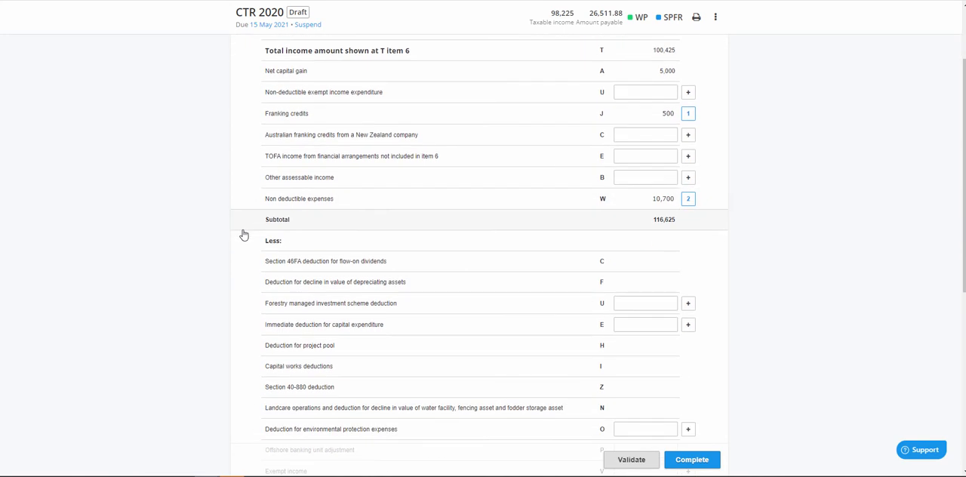
click(322, 202)
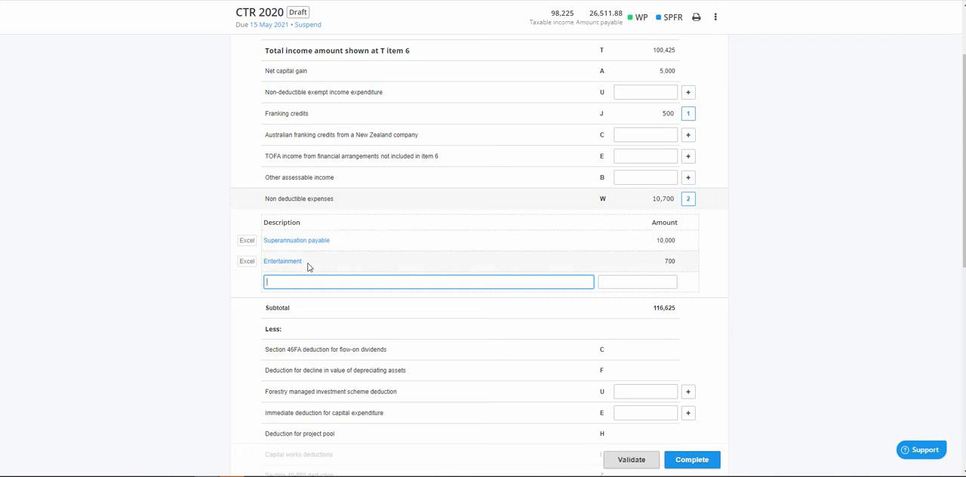
scroll(320, 264, down, 5)
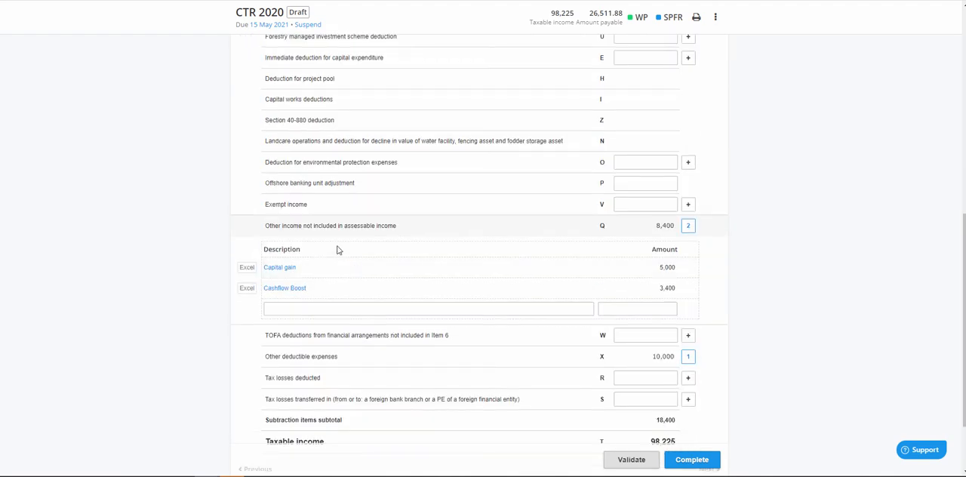
scroll(338, 249, down, 1)
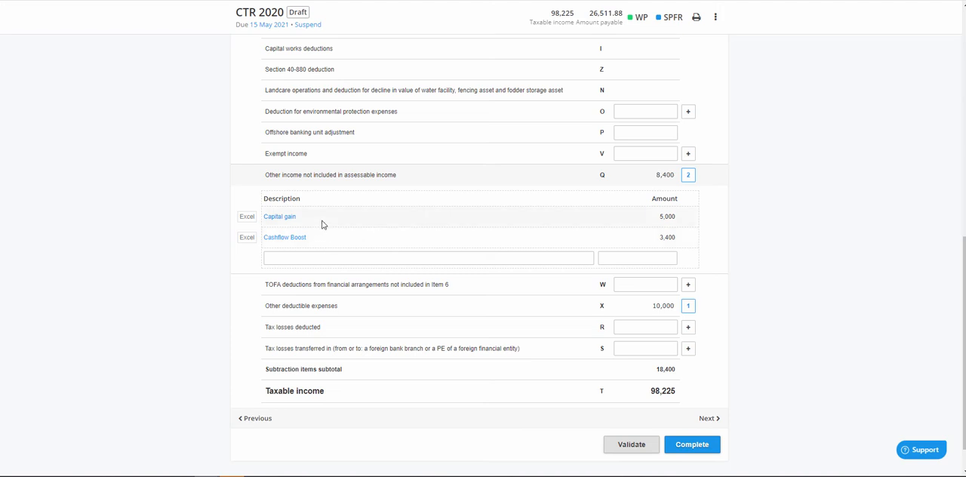
scroll(322, 225, down, 1)
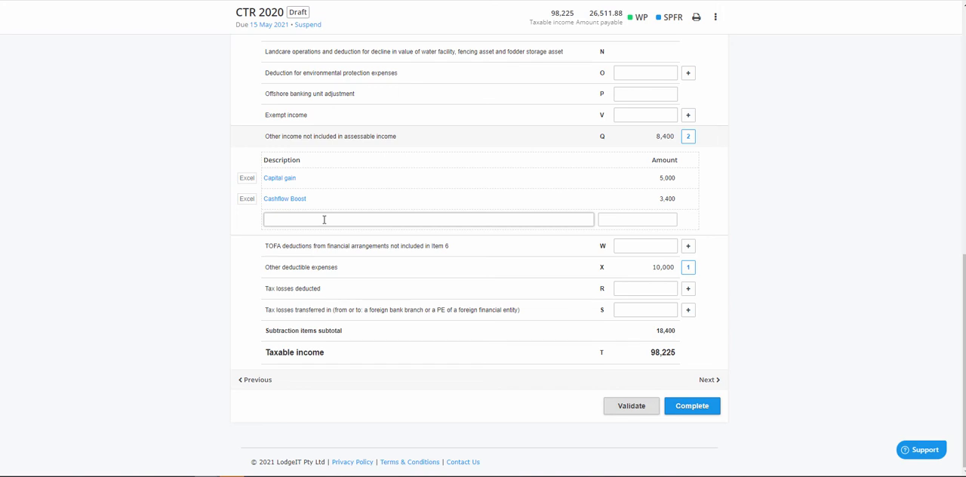
Examine the superannuation payable itemised under other deductible expenses and the resulting taxable income at the end of the reconciliation
click(325, 271)
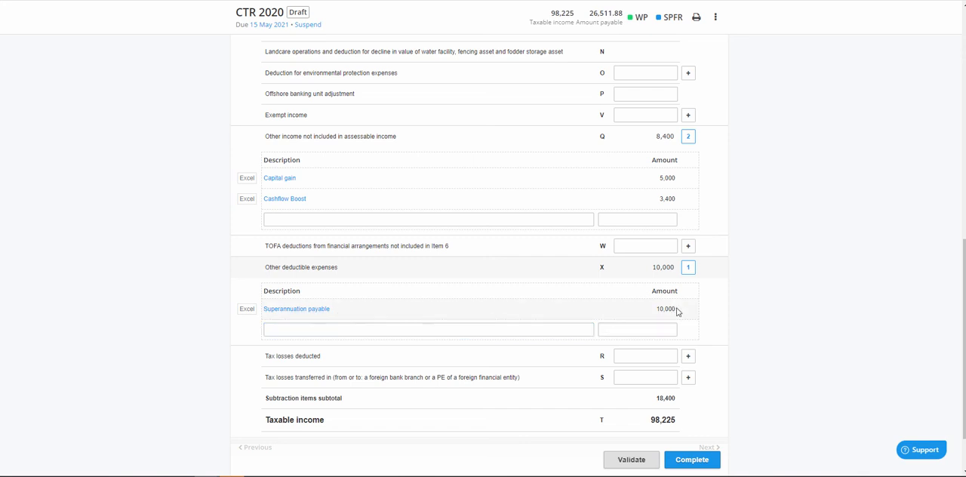
drag(675, 308, 650, 308)
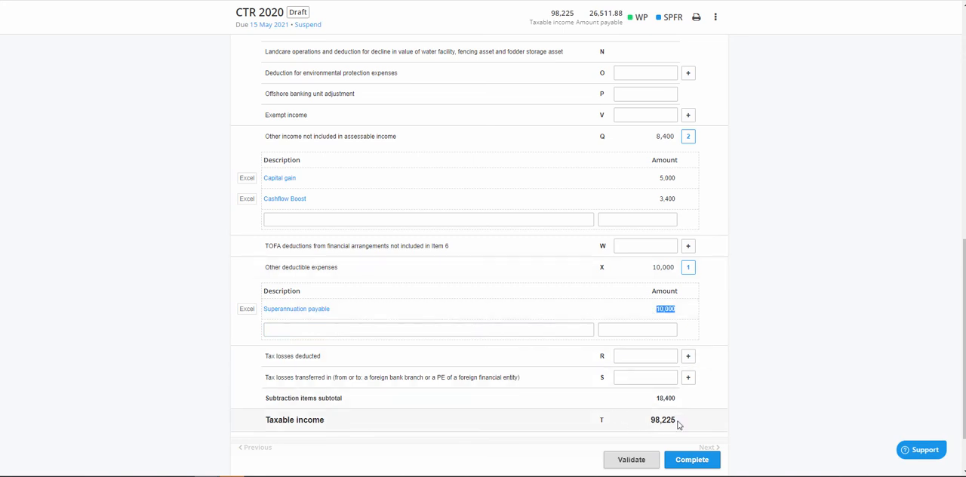
drag(677, 422, 652, 422)
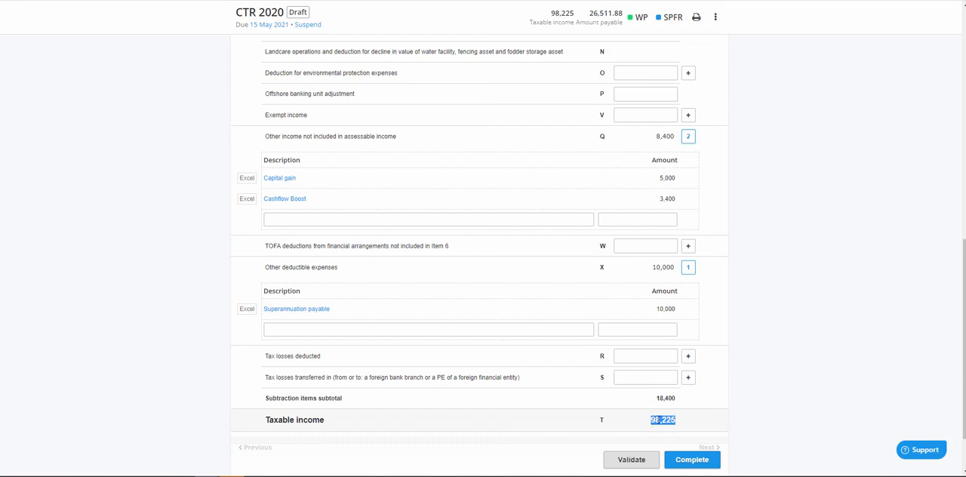
scroll(712, 263, up, 3)
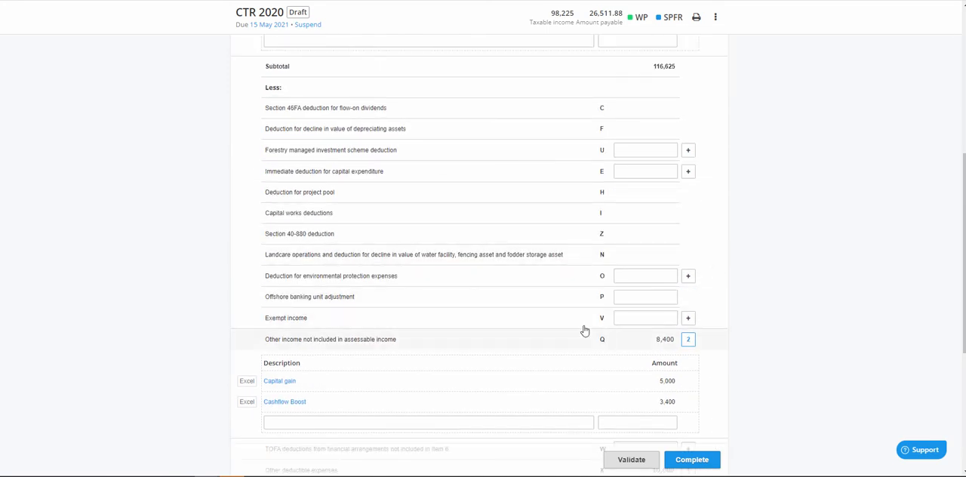
scroll(528, 330, down, 3)
scroll(477, 330, up, 7)
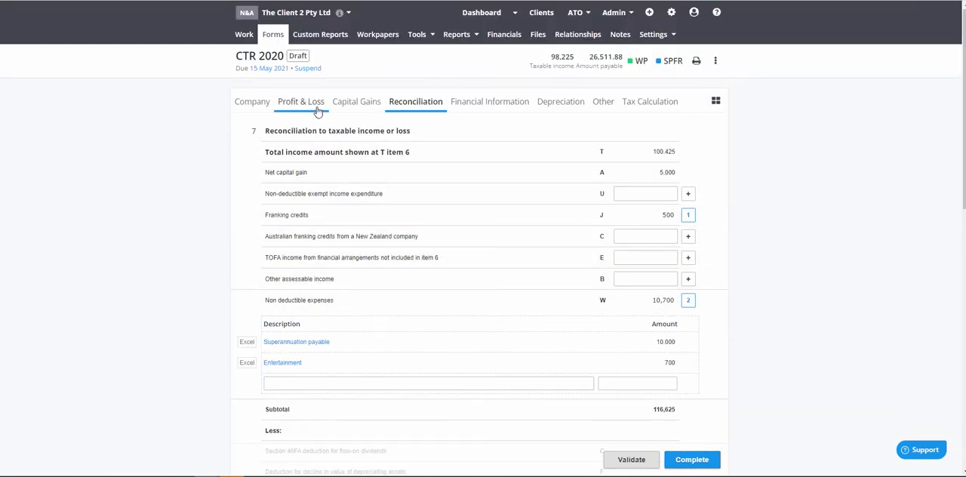
Compare total profit in the profit and loss calculation with the total income amount at T item 6 in the reconciliation
click(318, 111)
scroll(352, 278, down, 1)
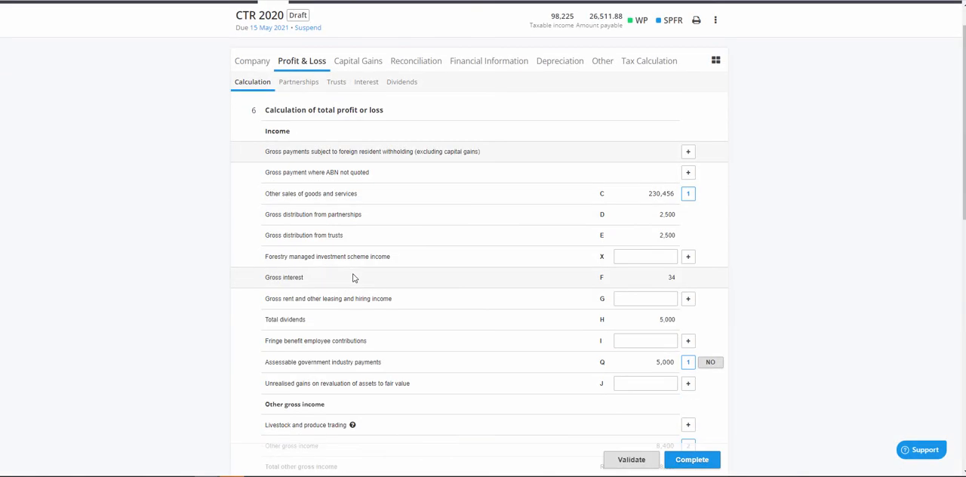
scroll(353, 278, down, 9)
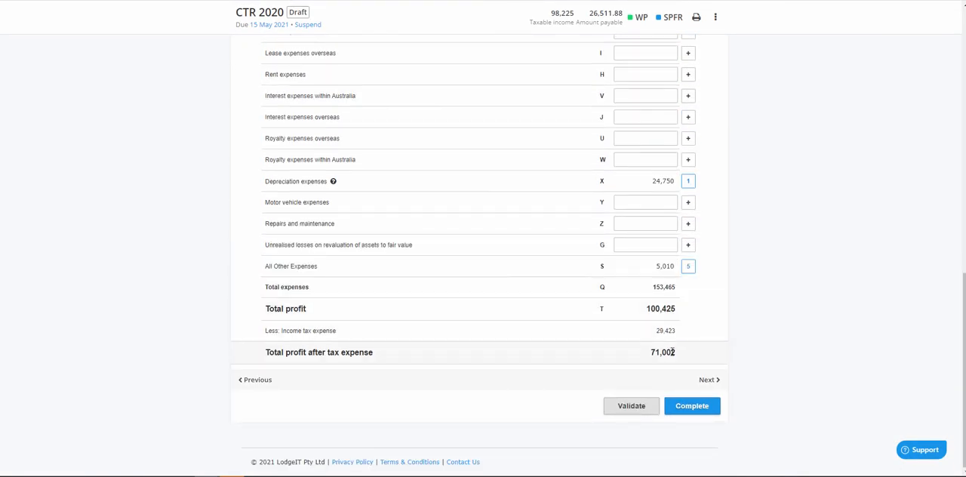
drag(676, 309, 643, 313)
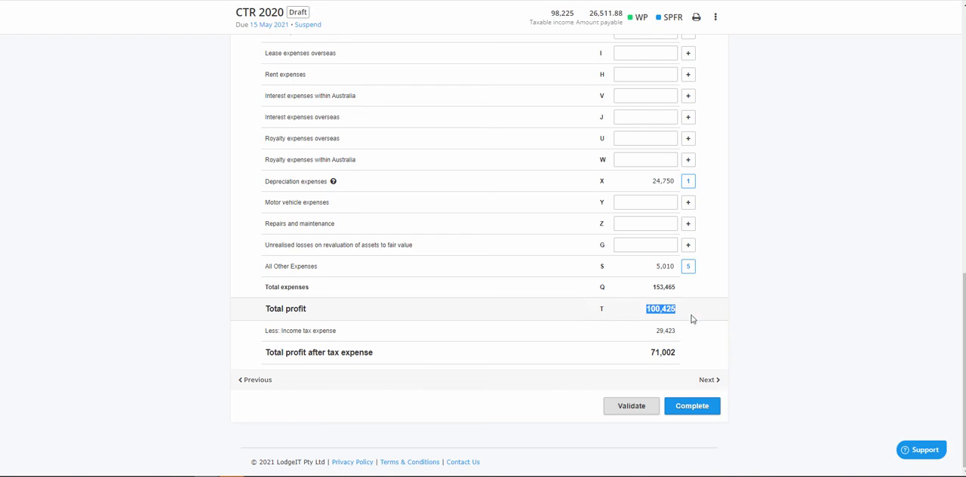
scroll(692, 318, up, 10)
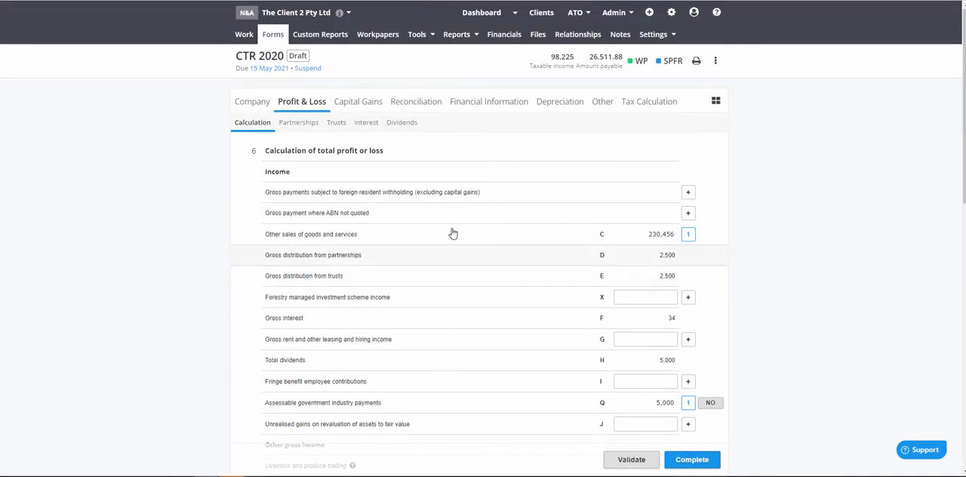
click(419, 104)
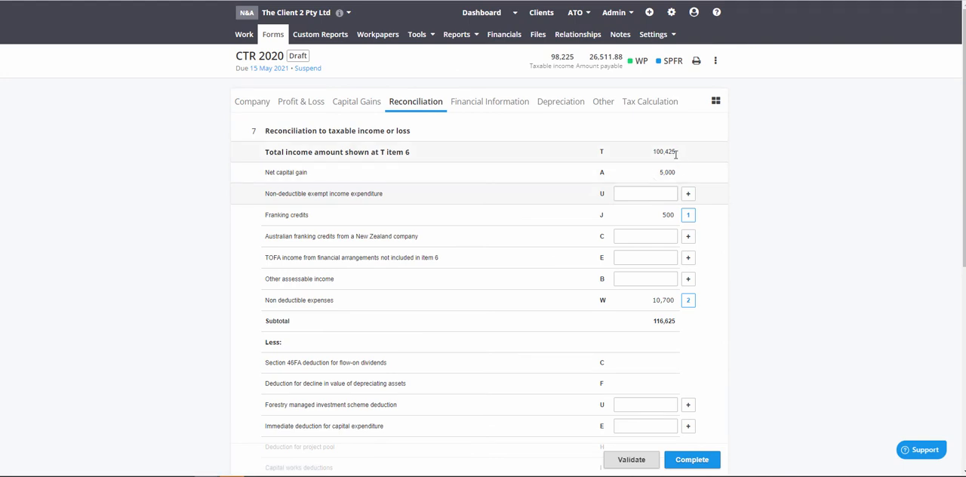
drag(677, 154, 626, 158)
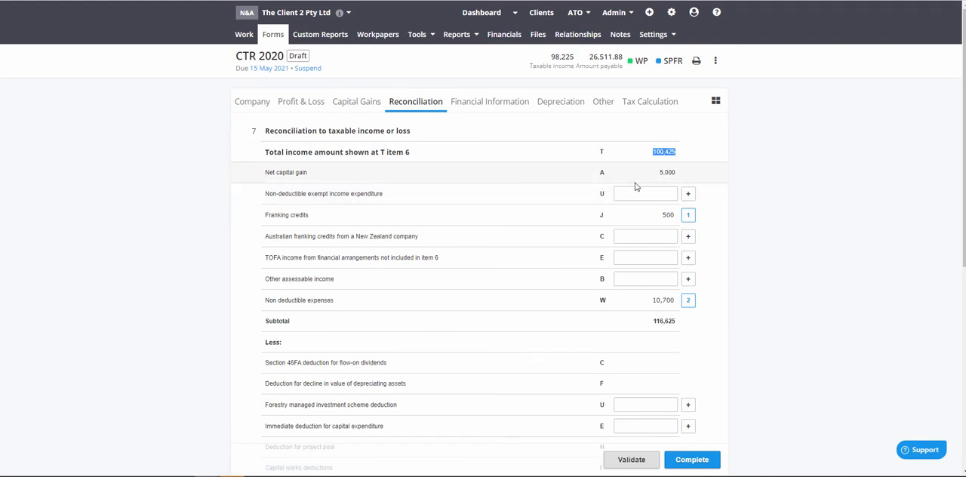
Review the net capital gain, the itemised non deductible expenses and the add-back subtotal in the reconciliation
drag(677, 172, 658, 172)
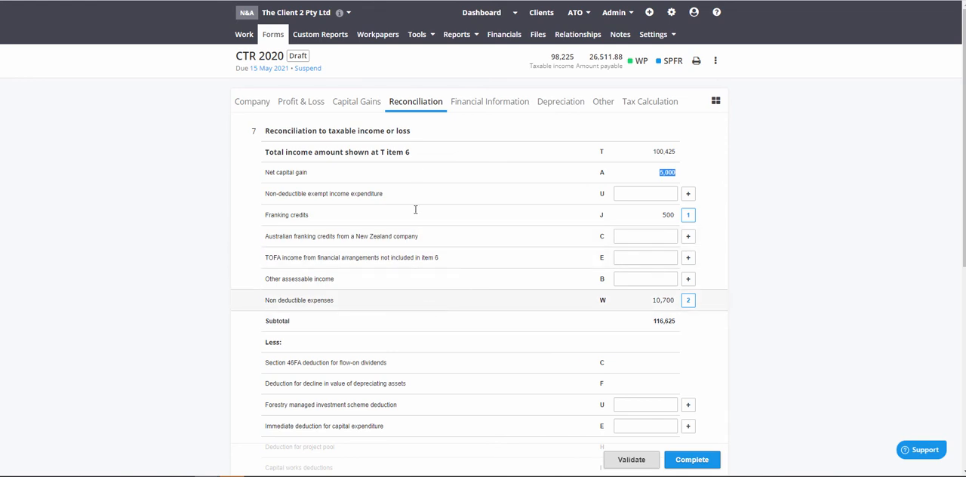
click(634, 310)
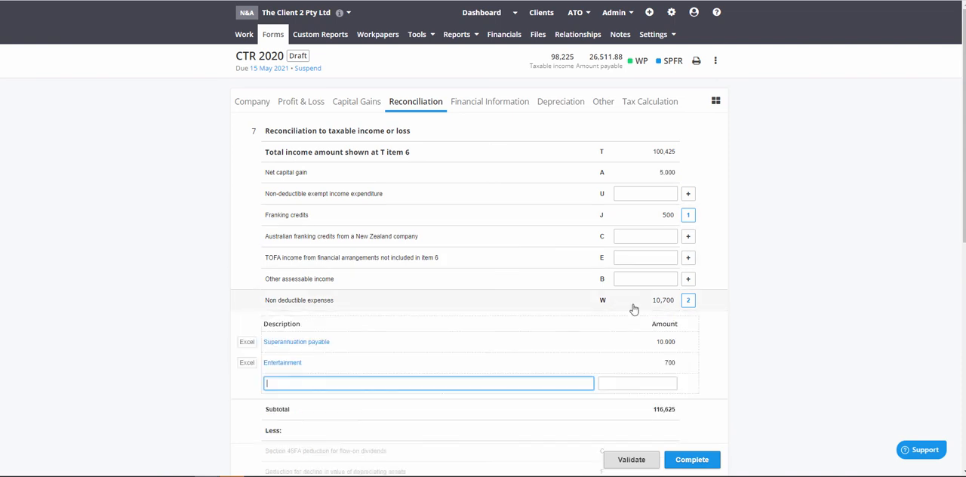
scroll(636, 306, down, 3)
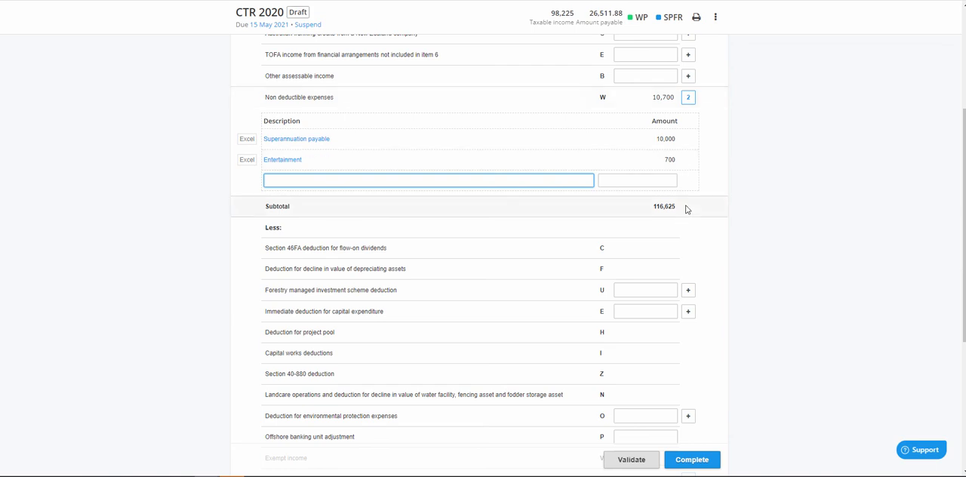
drag(683, 209, 651, 209)
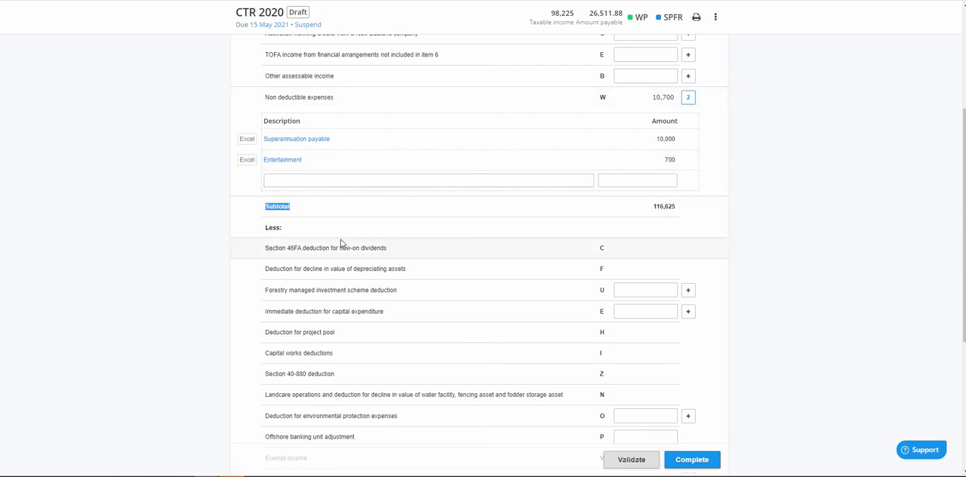
Examine the items under other income not included in assessable income and other deductible expenses, plus the resulting taxable income
scroll(339, 237, down, 4)
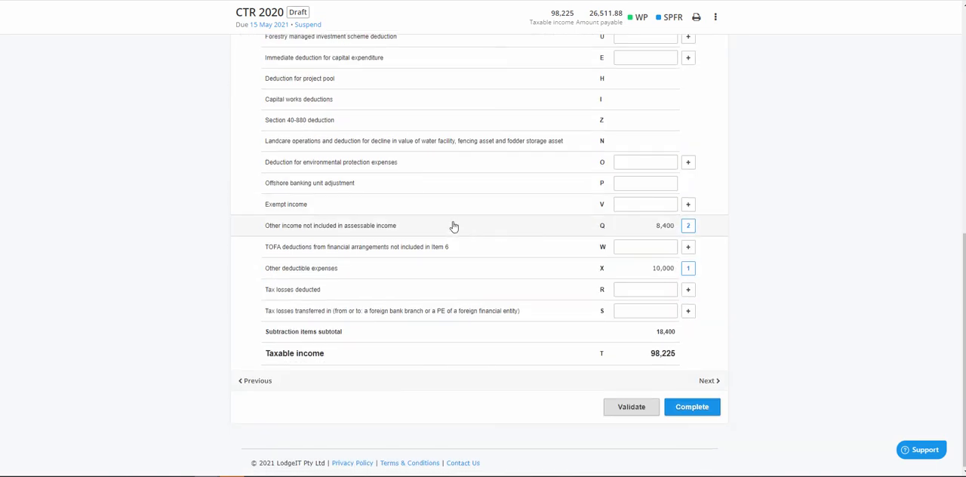
click(521, 228)
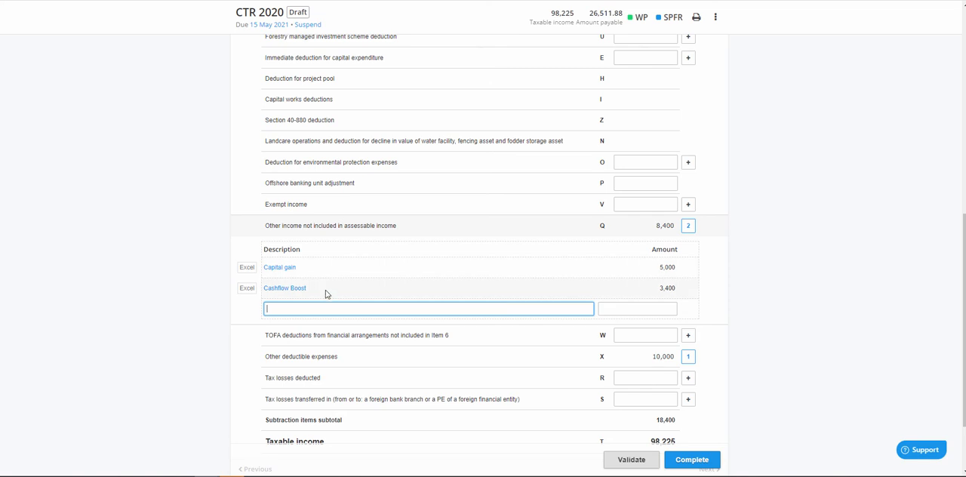
click(333, 359)
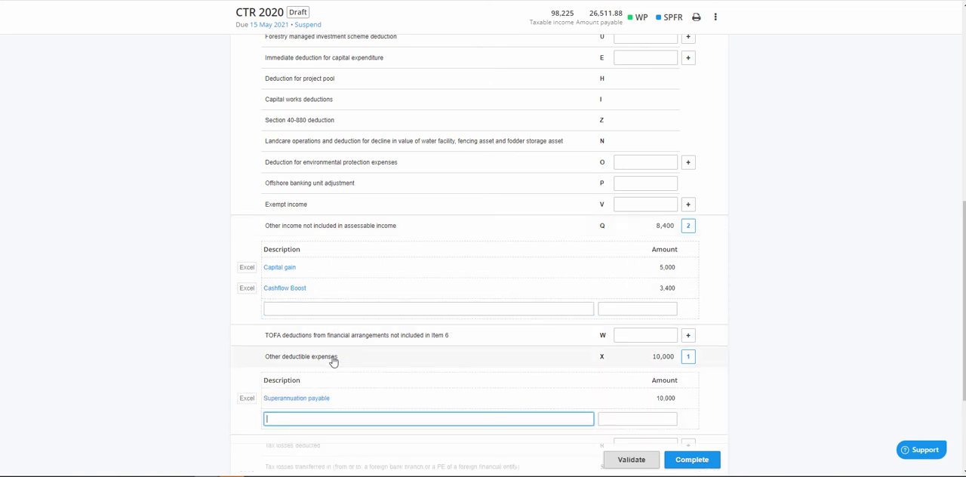
scroll(334, 354, down, 3)
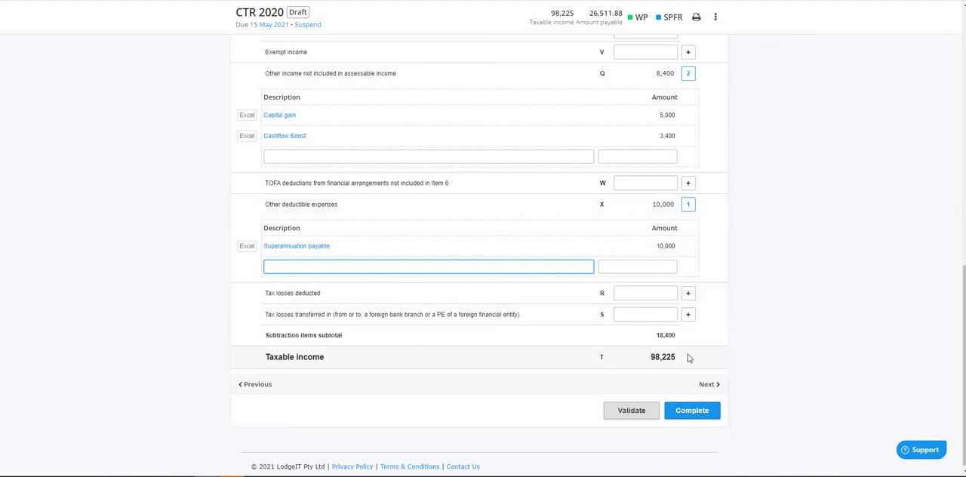
click(656, 356)
double_click(657, 356)
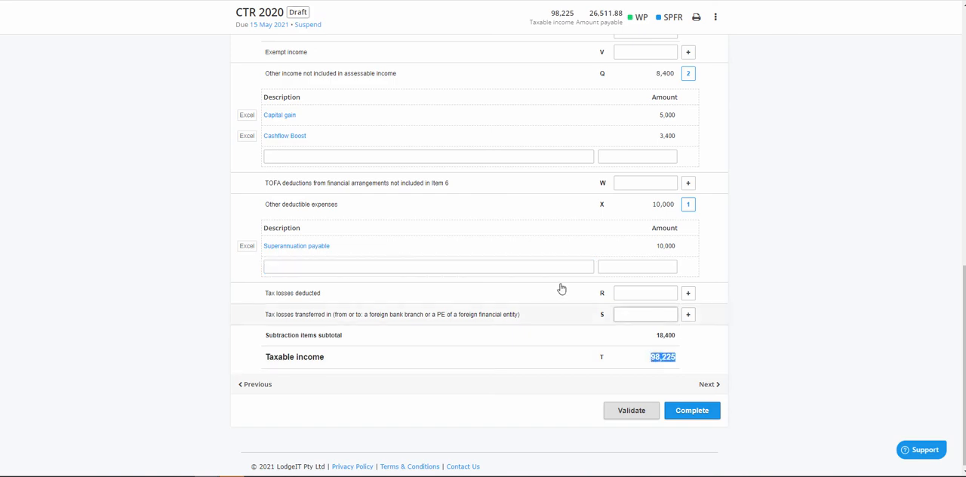
Record 7 as the TFN amount withheld on the existing gross interest entry in the profit and loss section
scroll(557, 282, up, 10)
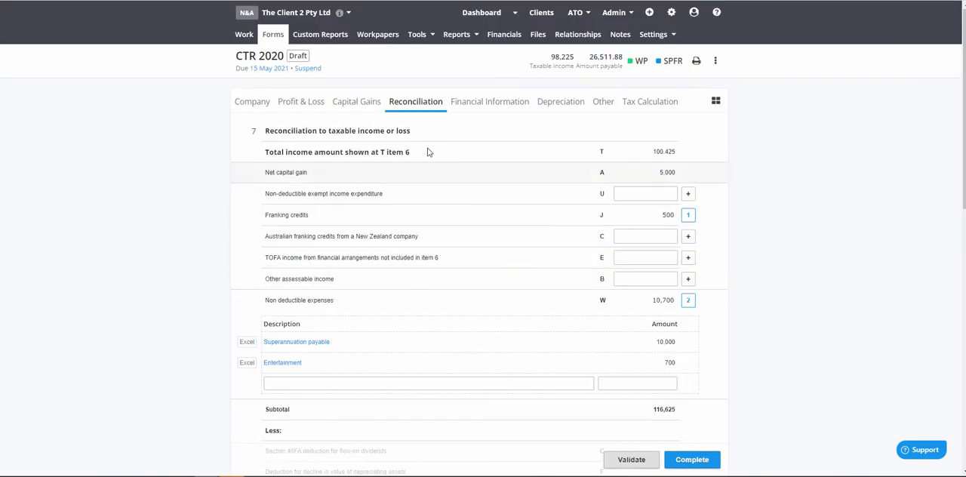
click(302, 108)
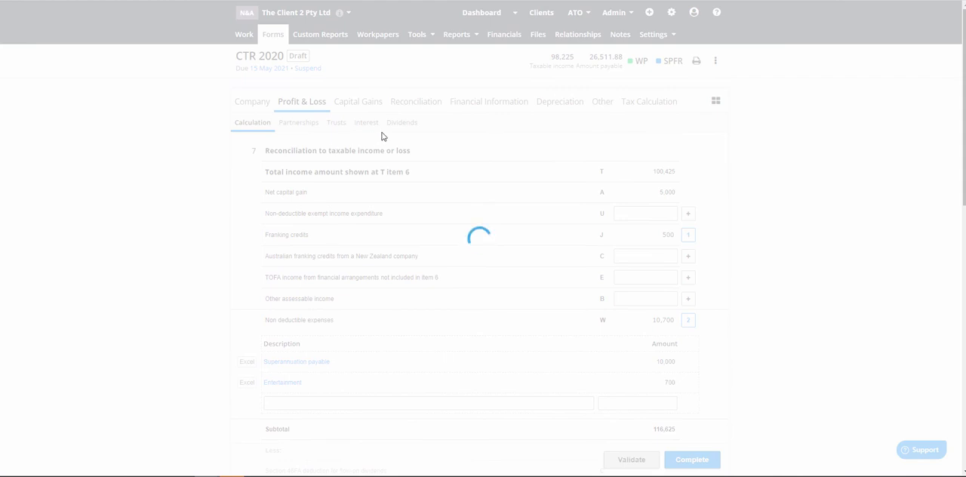
click(394, 130)
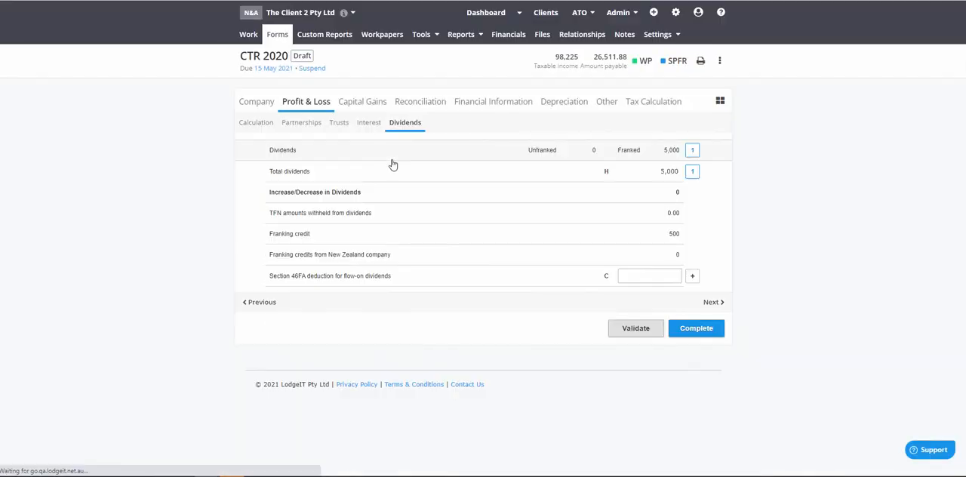
click(367, 124)
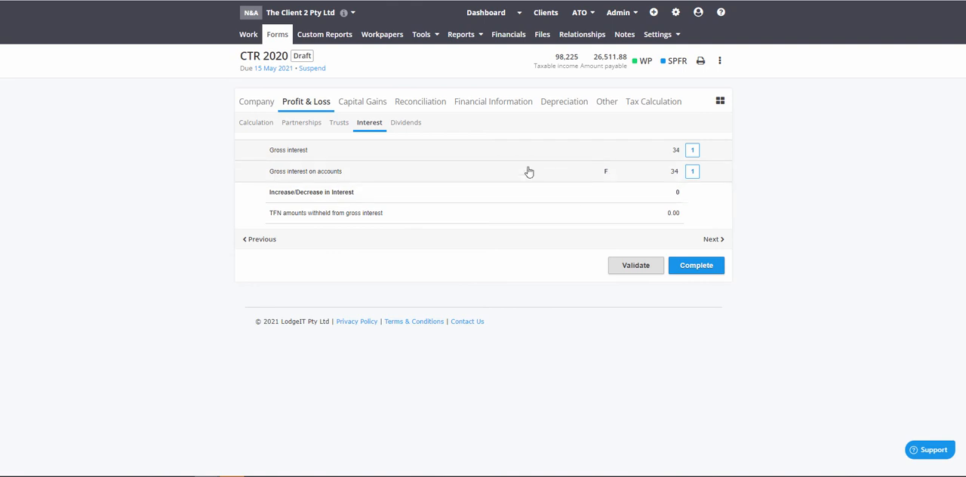
click(452, 159)
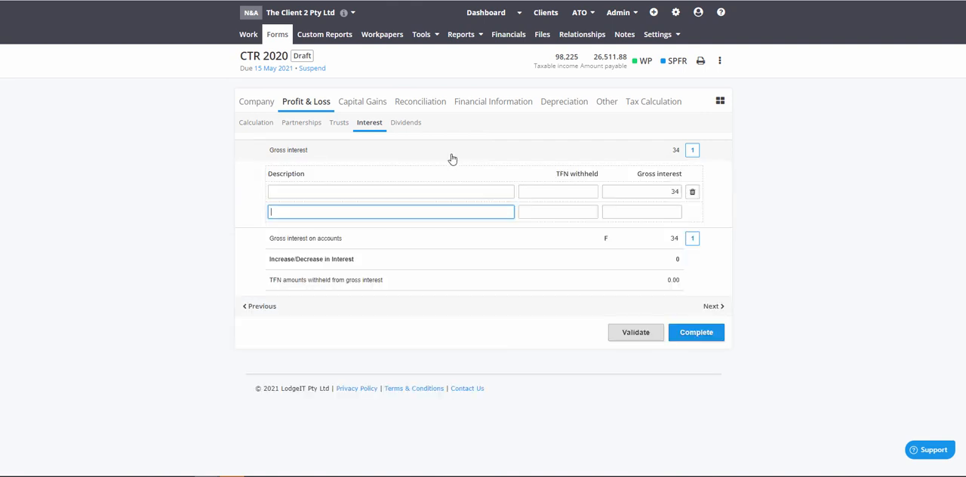
click(566, 193)
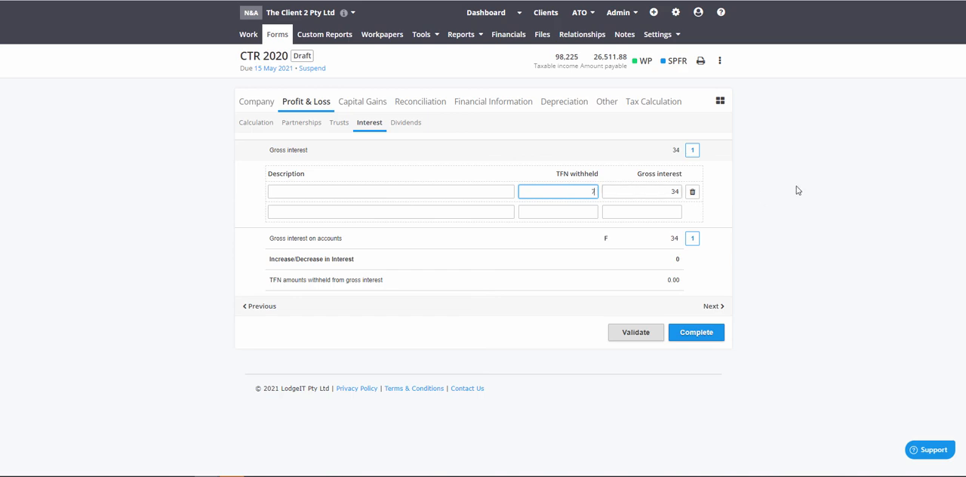
Enter 600 as the share of franking credits in the "test" partnership worksheet and return to the tax return
click(317, 125)
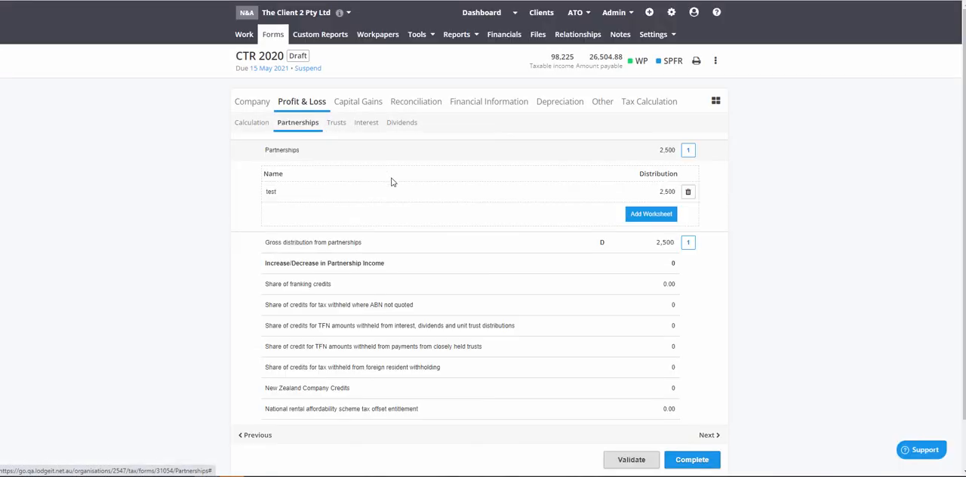
click(548, 159)
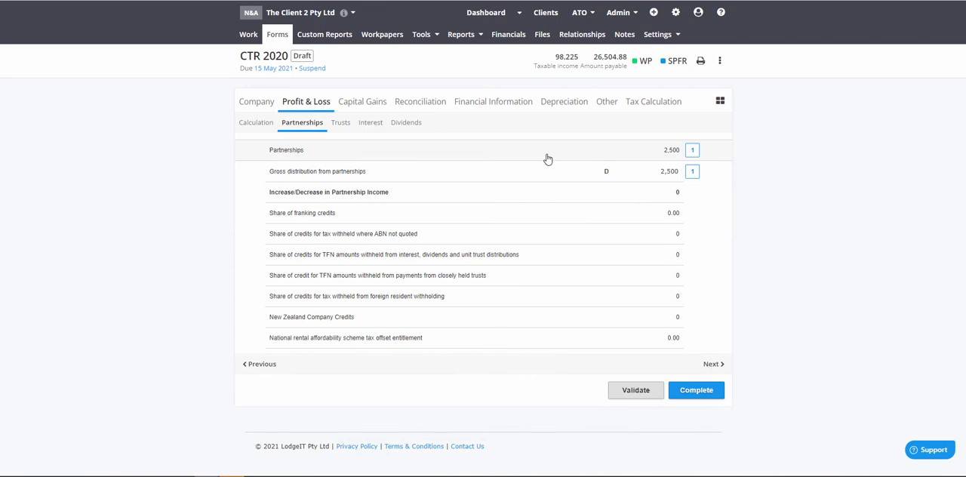
click(548, 158)
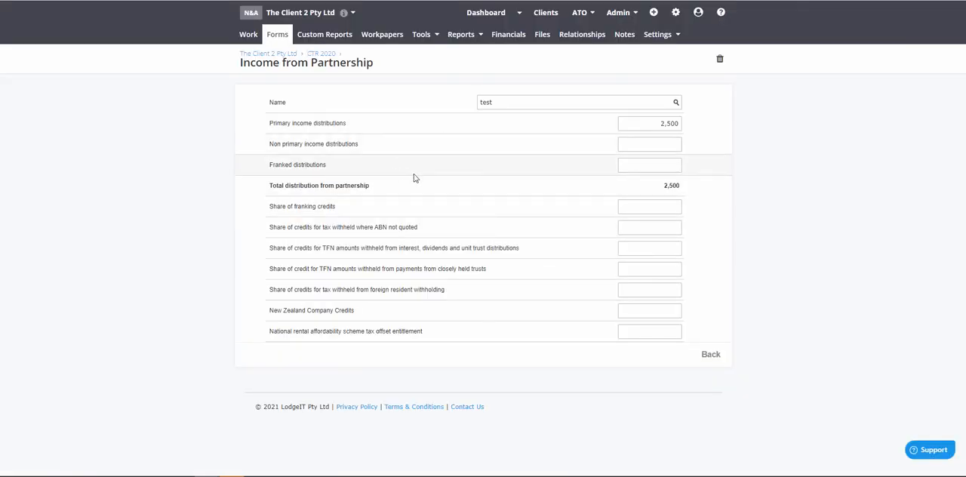
click(655, 208)
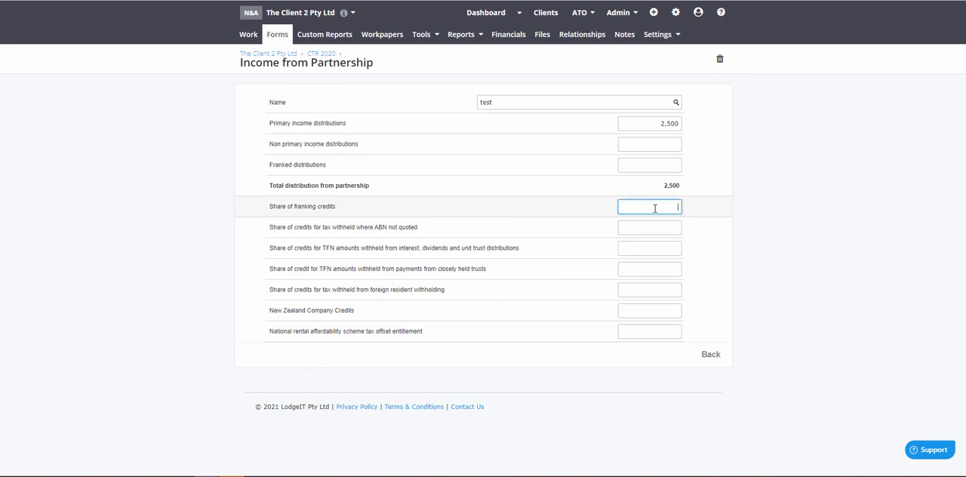
text(600)
click(716, 214)
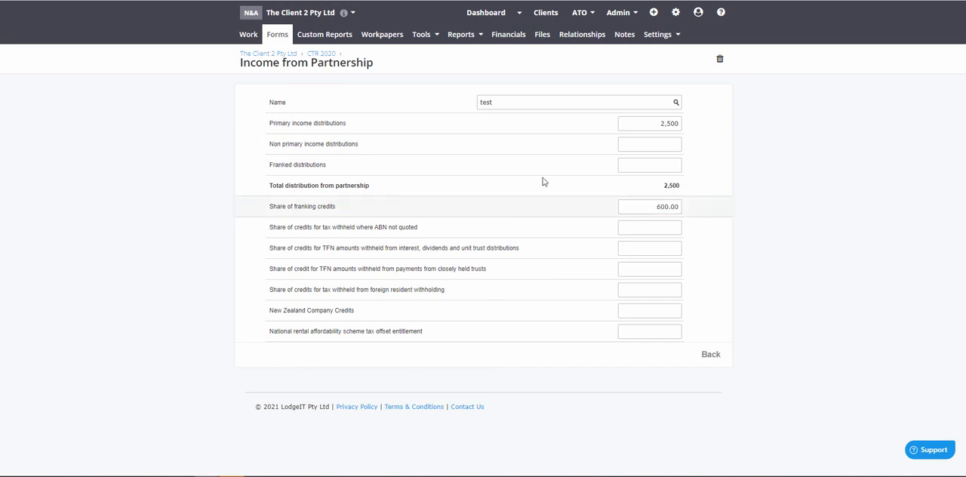
click(714, 354)
Enter 800 as the share of franking credits in the "tree" trust worksheet and return to the tax return
click(337, 125)
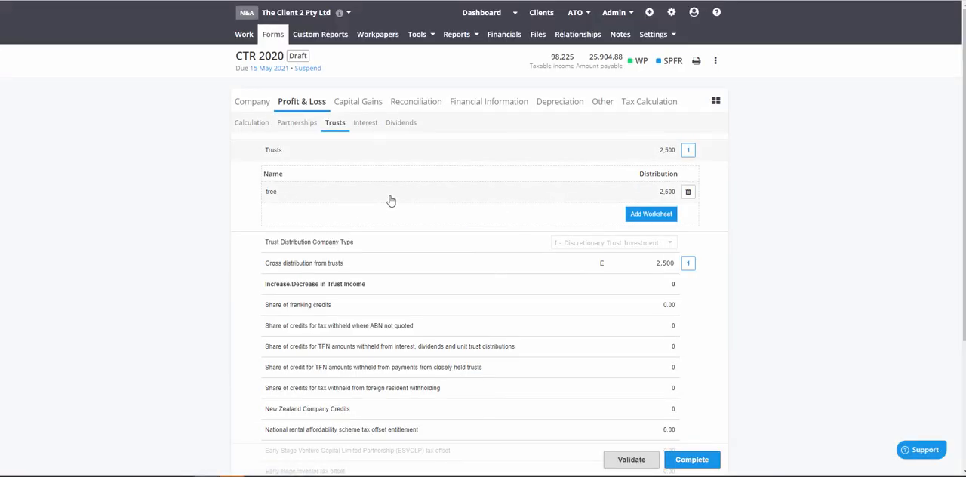
click(391, 200)
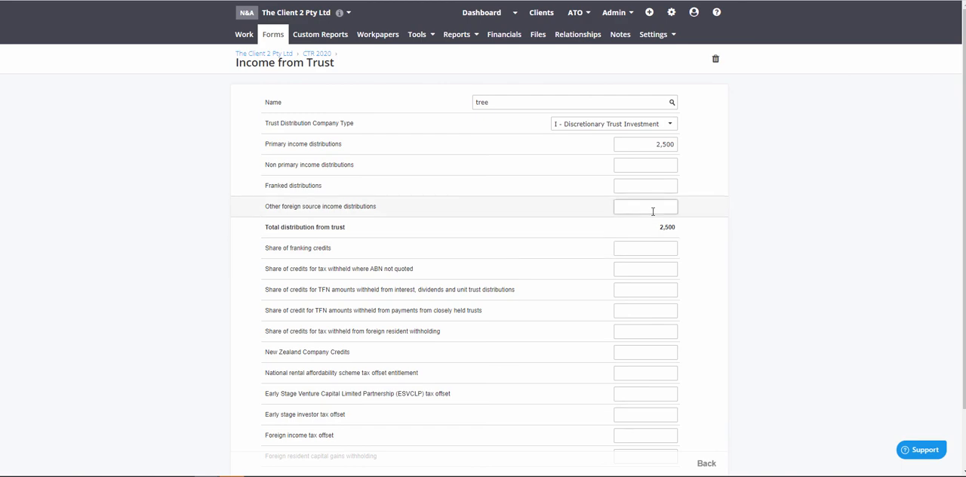
click(650, 247)
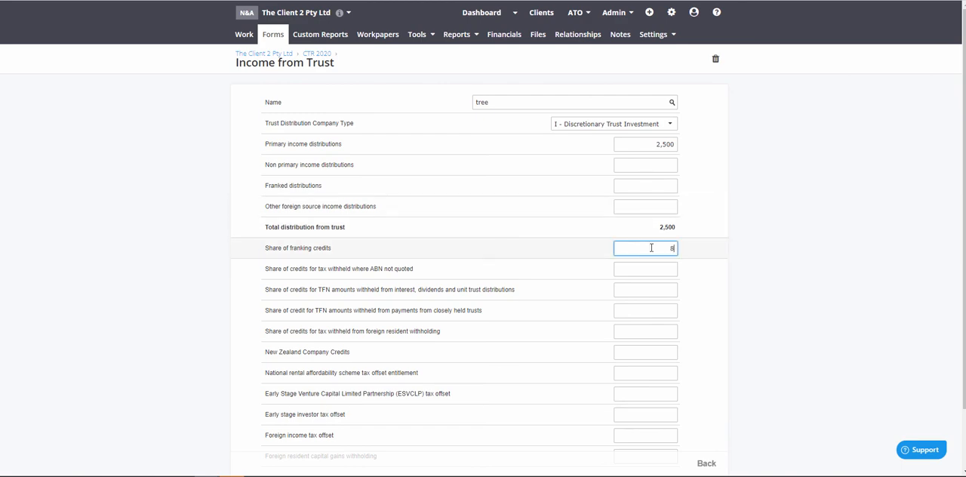
text(800)
click(707, 463)
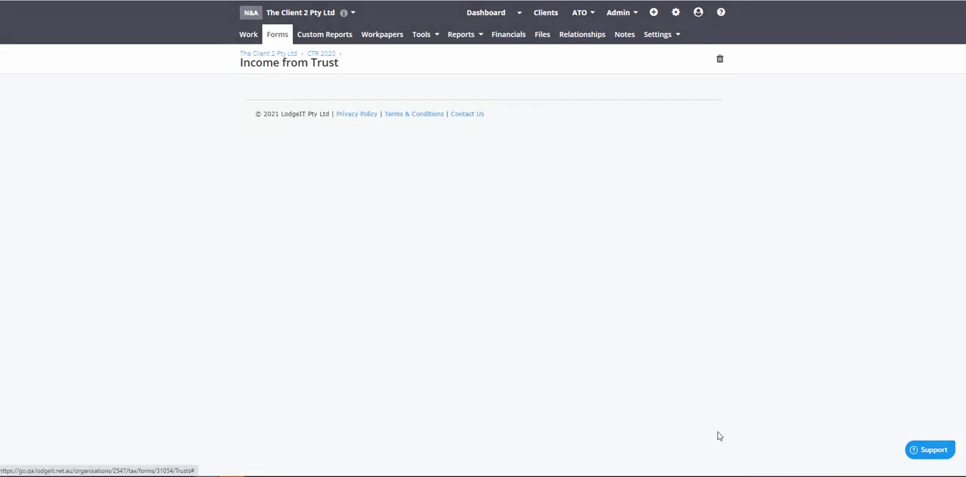
Check the franking credits and taxable income in the reconciliation after the partnership and trust credit entries
click(413, 101)
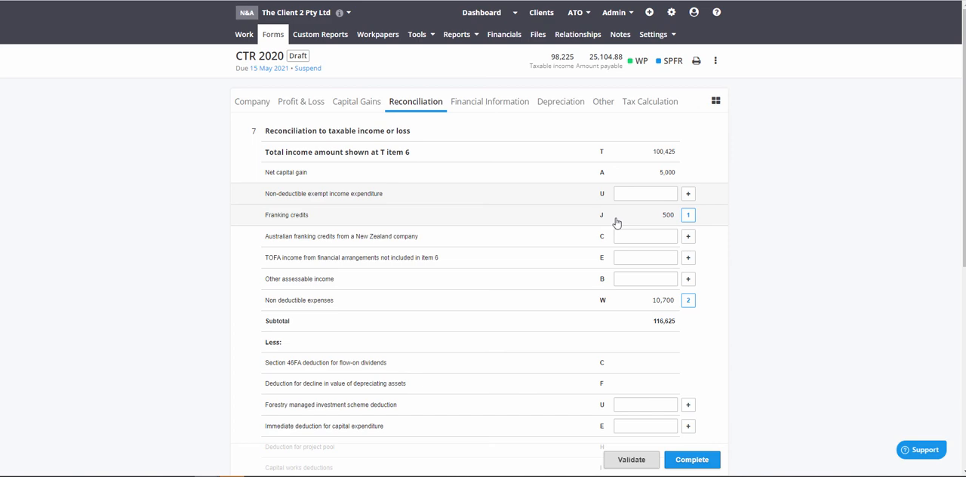
scroll(616, 222, down, 5)
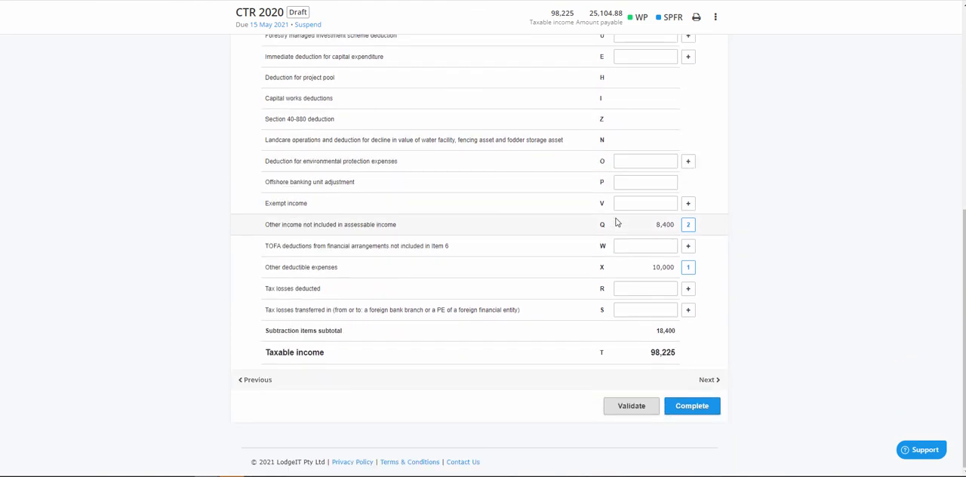
scroll(616, 222, up, 10)
Examine the franking credit offsets, tax payable and eligible credits in the tax calculation
click(649, 101)
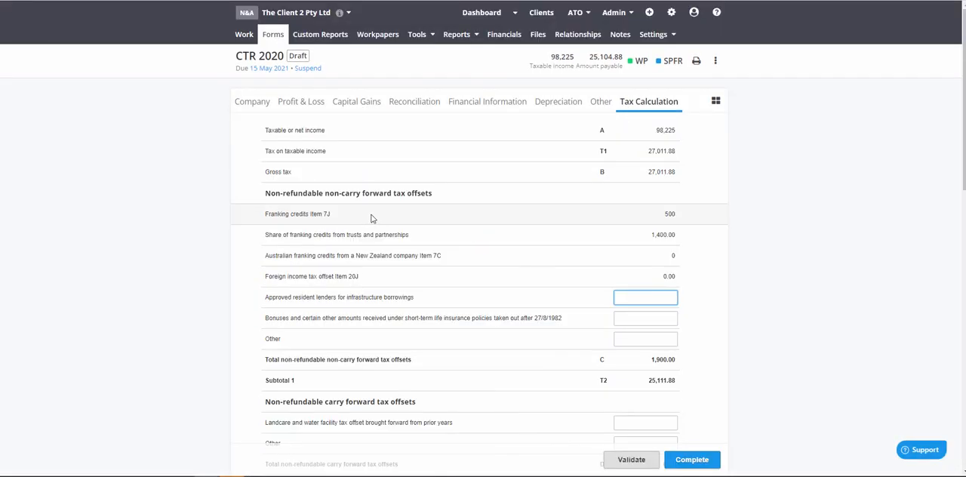
drag(332, 216, 264, 216)
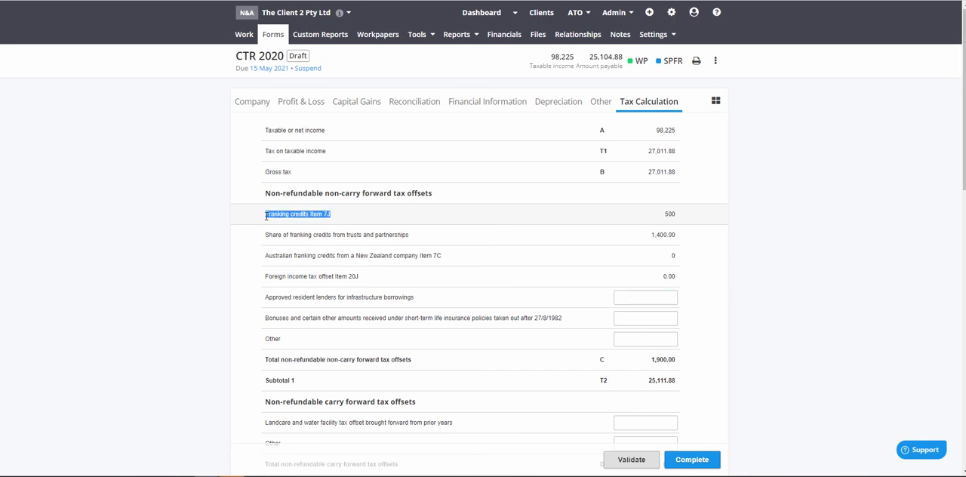
scroll(253, 249, down, 2)
scroll(253, 248, down, 6)
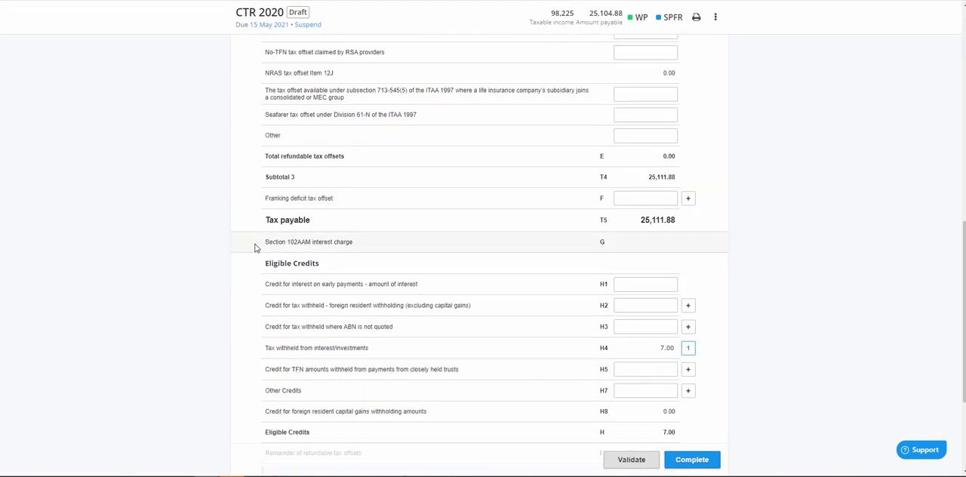
Review the amount payable in the tax calculation and compare franking credits Item 7J with the share from trusts and partnerships
scroll(254, 247, down, 2)
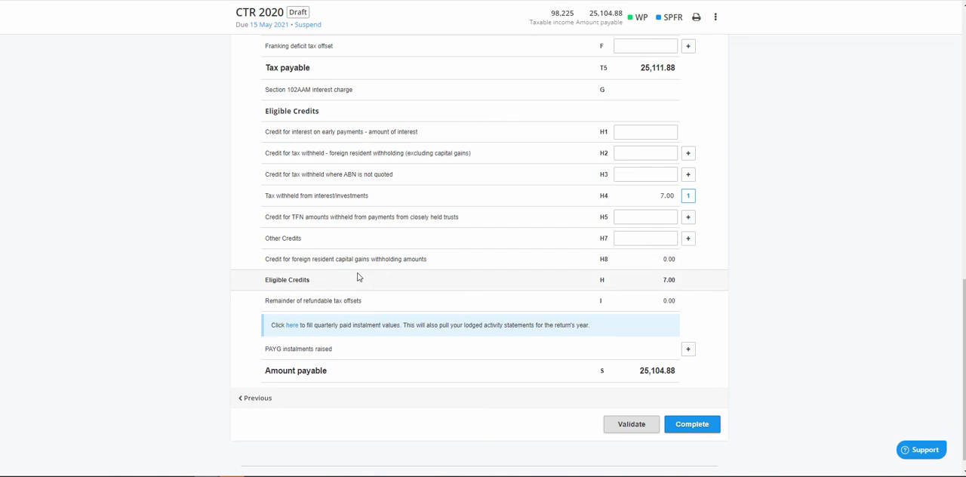
scroll(358, 277, up, 10)
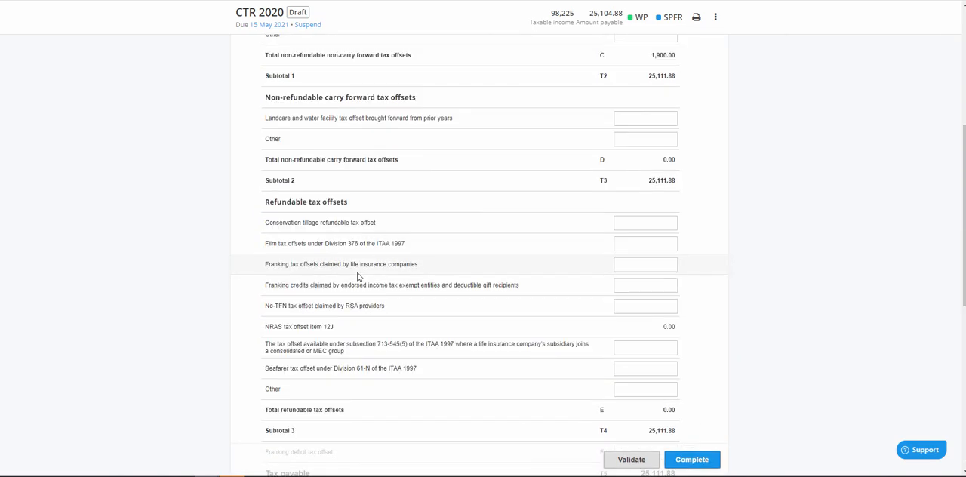
scroll(358, 277, up, 3)
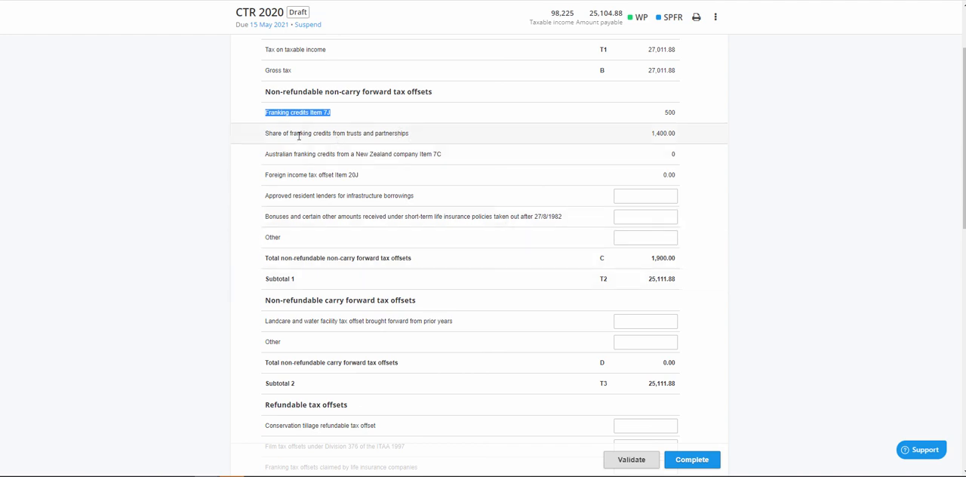
drag(264, 138, 414, 140)
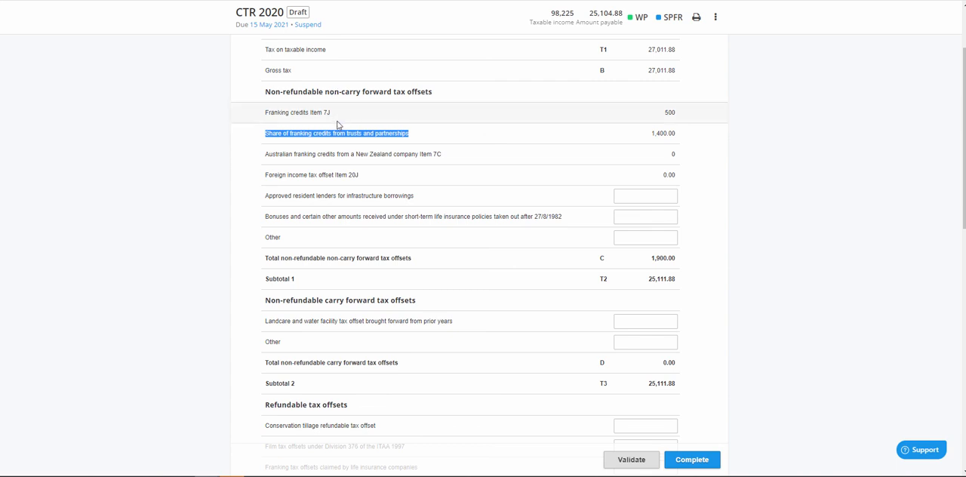
click(673, 115)
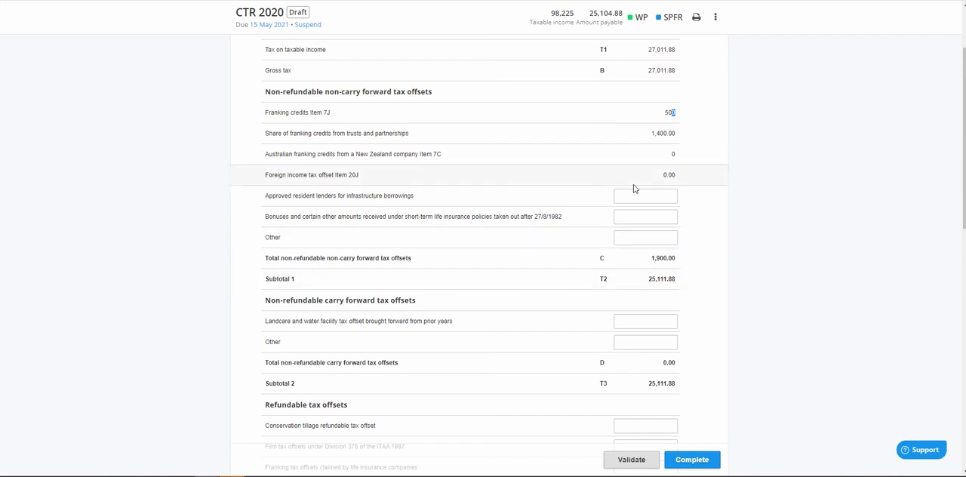
Return to the reconciliation and check its subtraction items and taxable income
scroll(634, 189, up, 2)
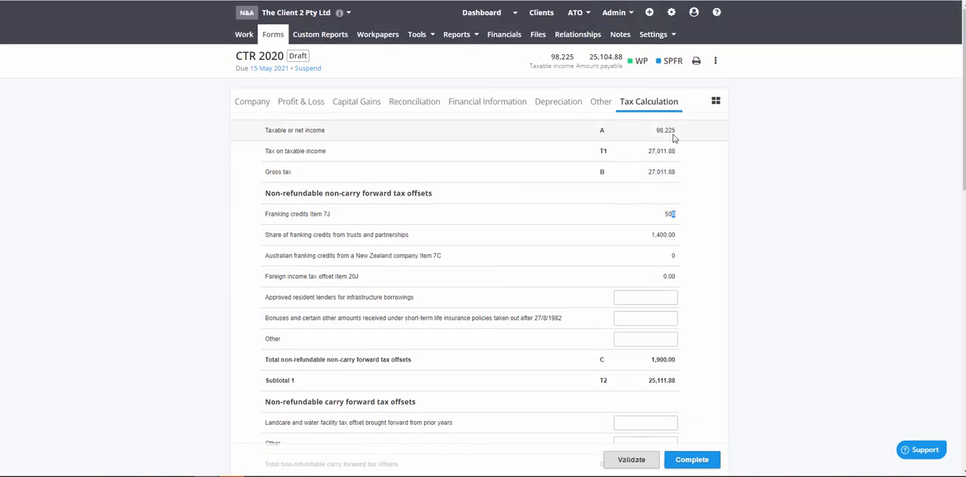
click(395, 103)
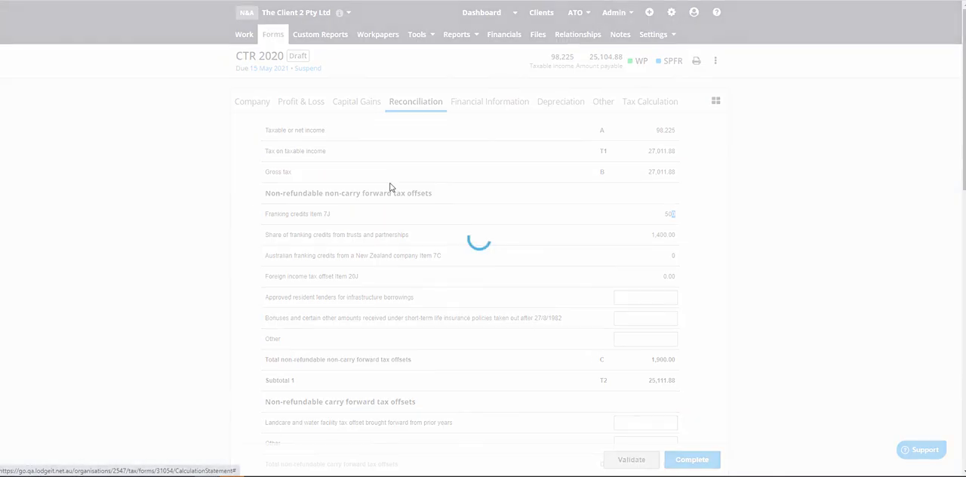
scroll(403, 227, down, 5)
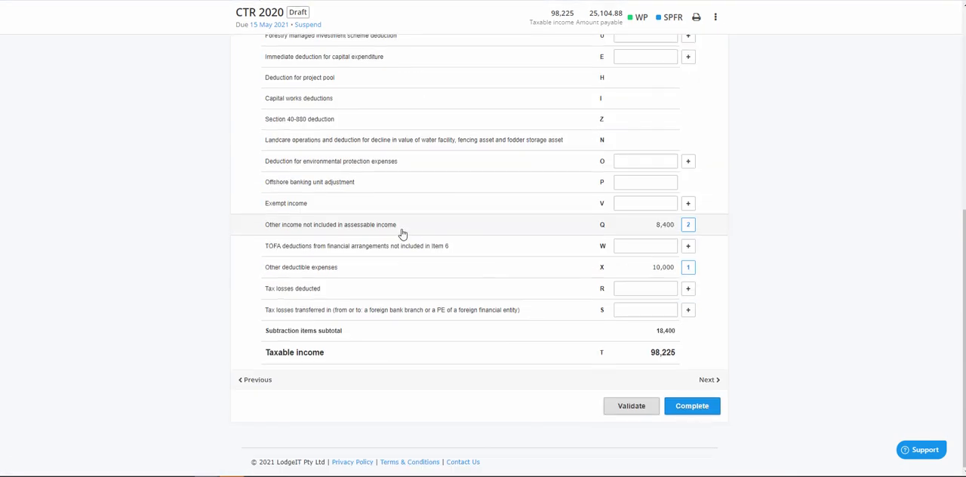